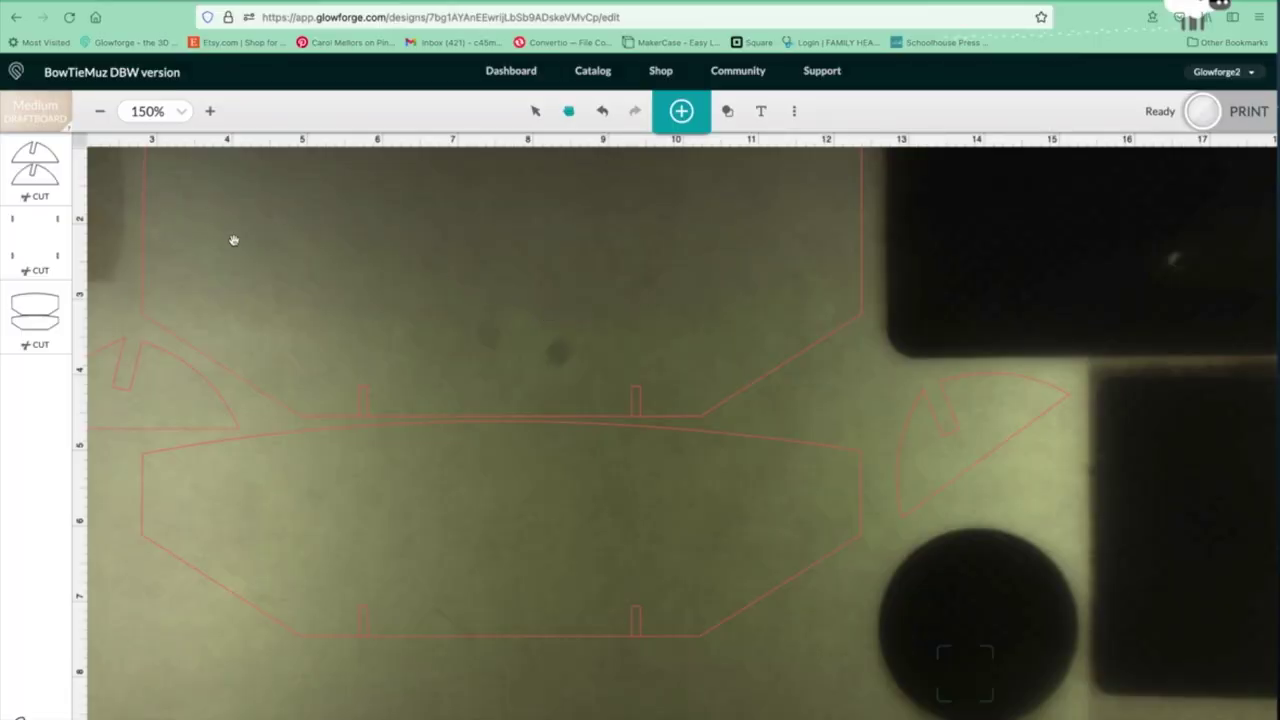
Keep the tab pieces set to Cut in their material settings.
click(54, 238)
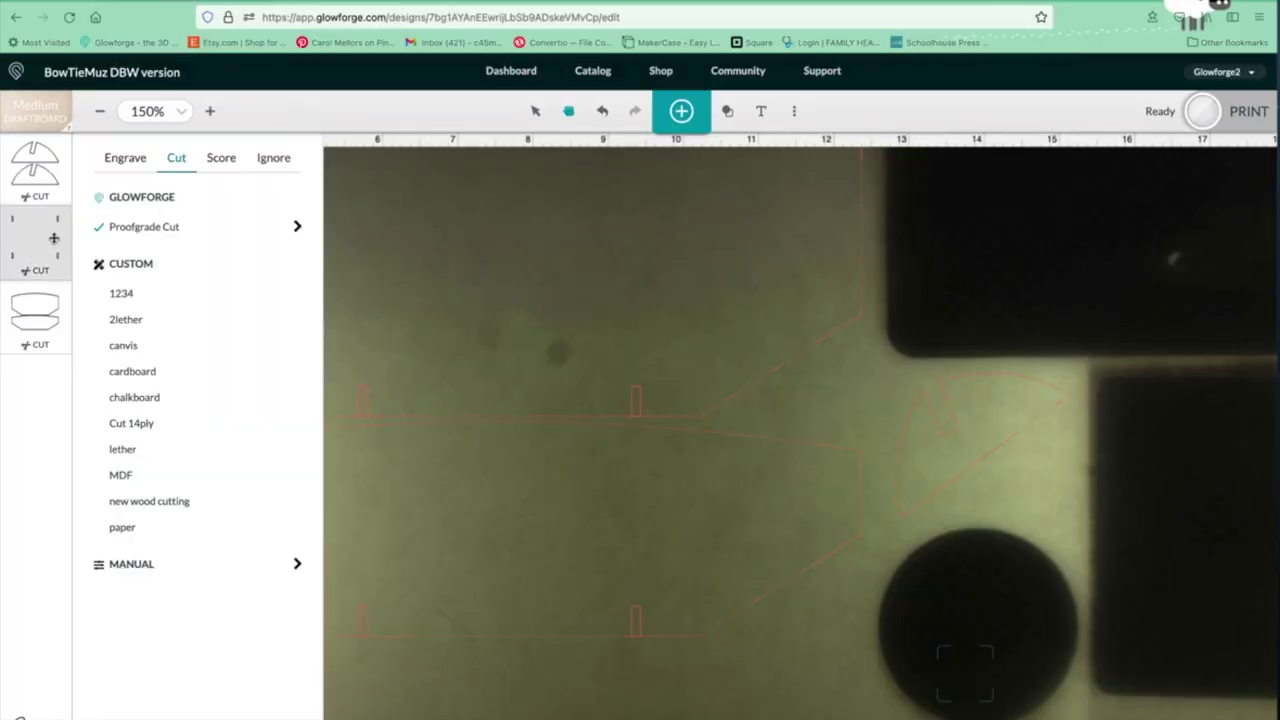
click(133, 161)
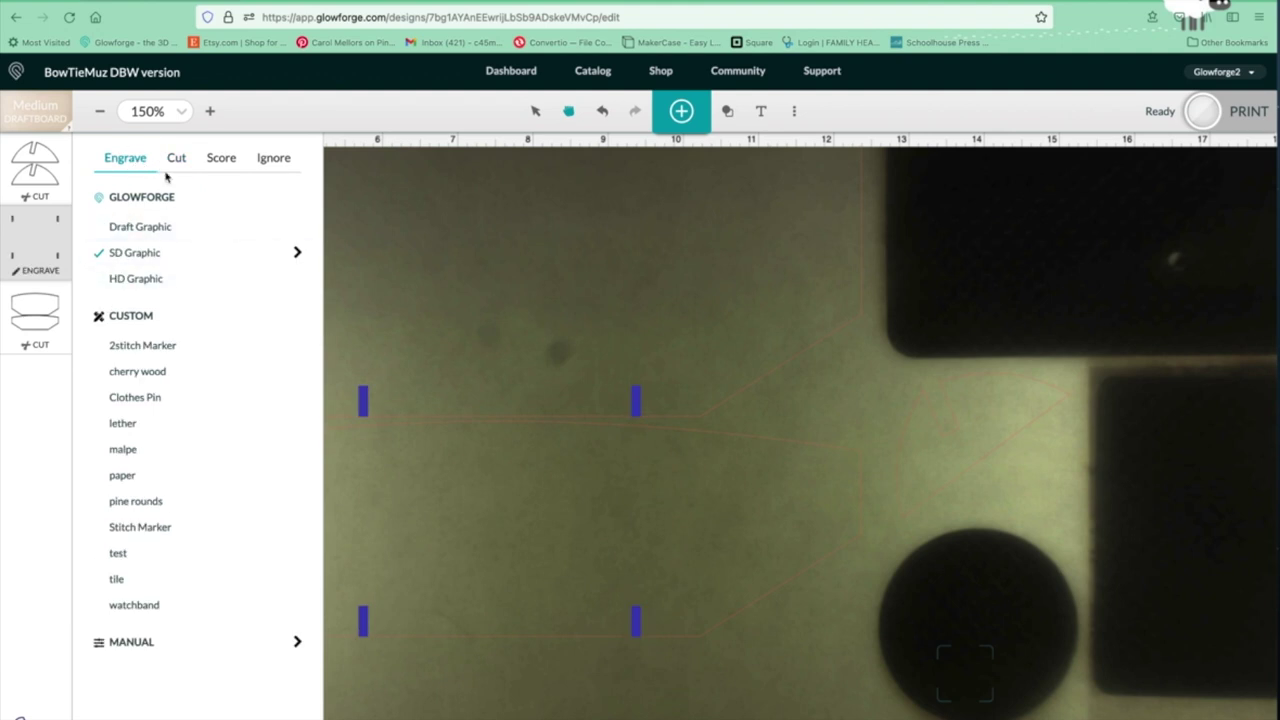
click(172, 162)
click(872, 435)
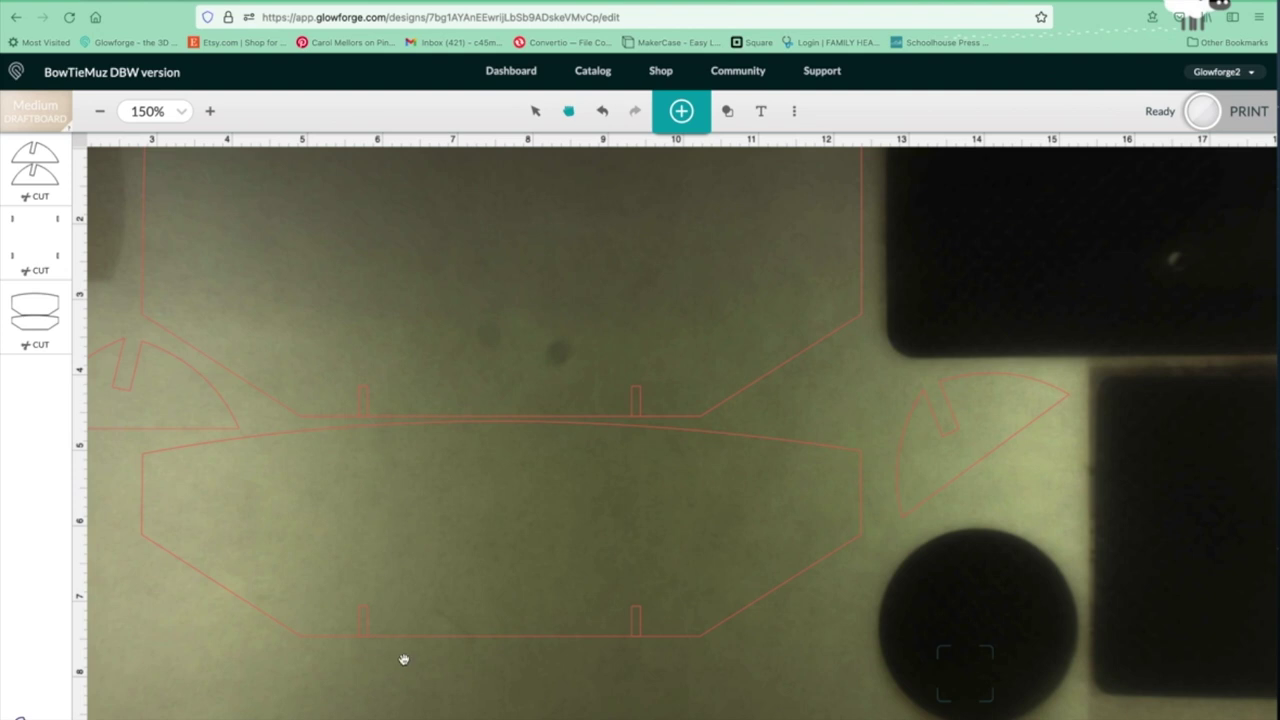
Zoom in and select the upper and lower card holder pieces.
click(207, 112)
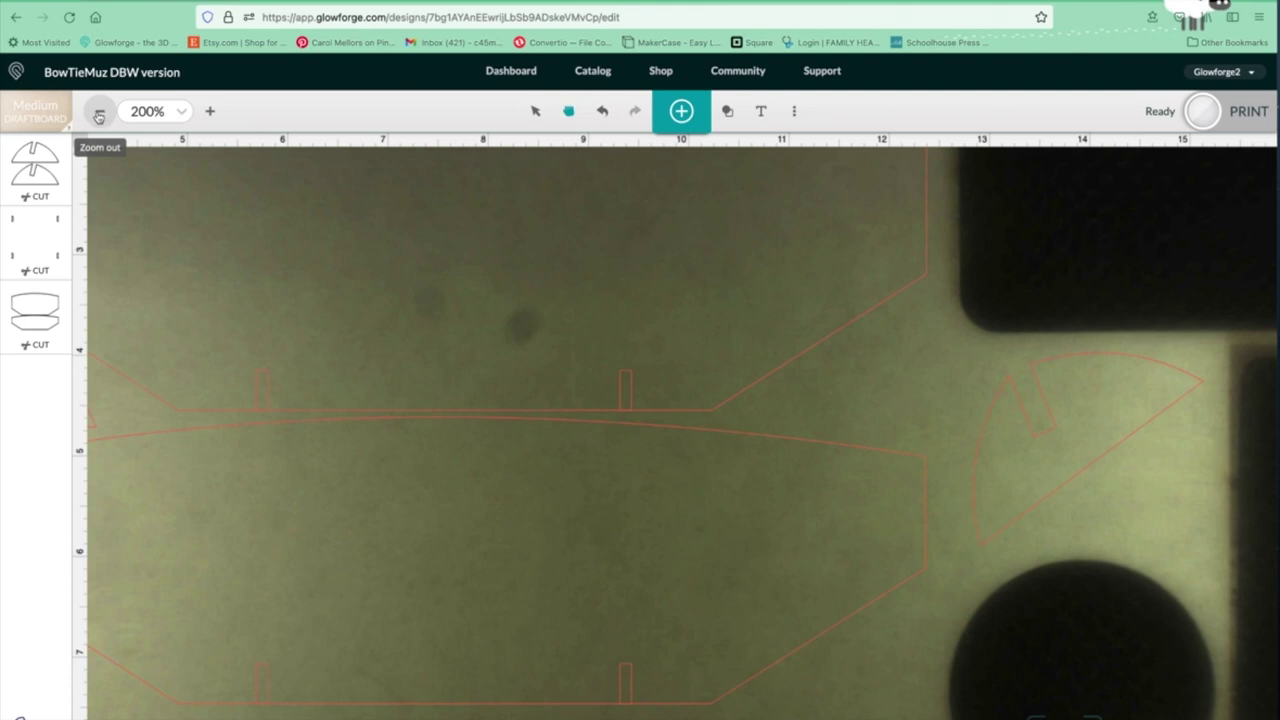
click(533, 110)
click(758, 395)
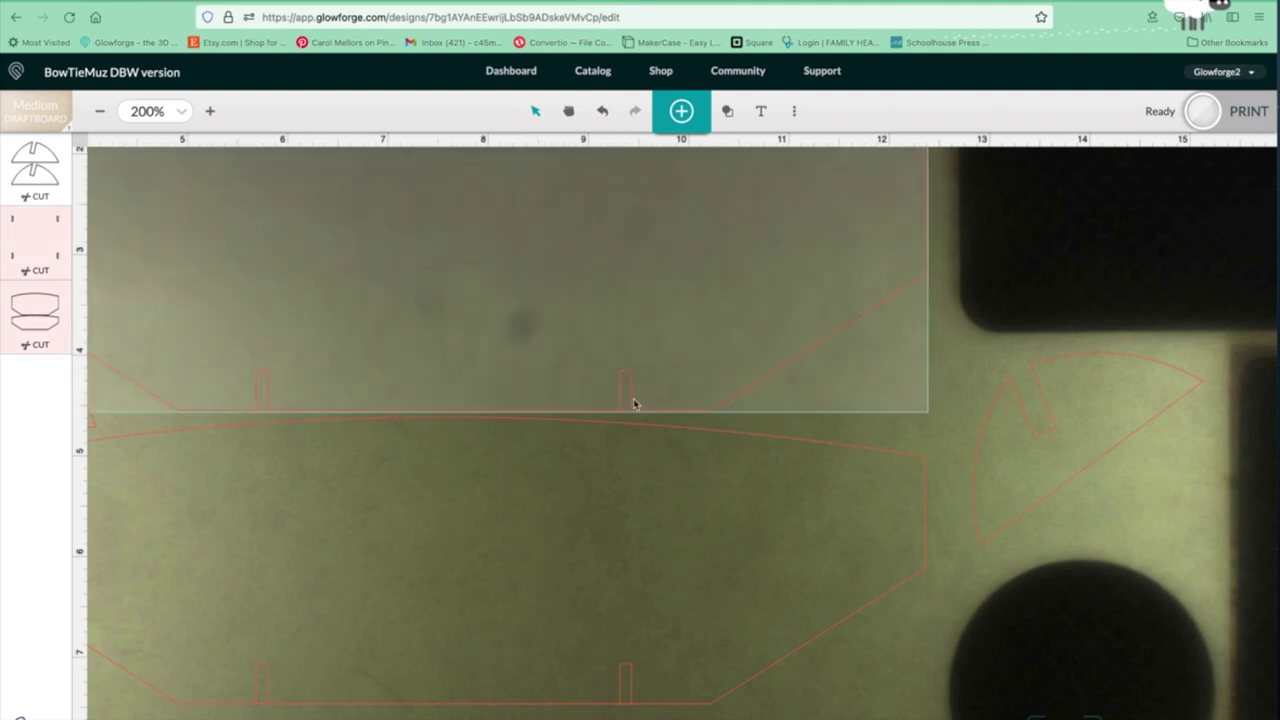
click(629, 690)
scroll(628, 680, down, 2)
click(628, 670)
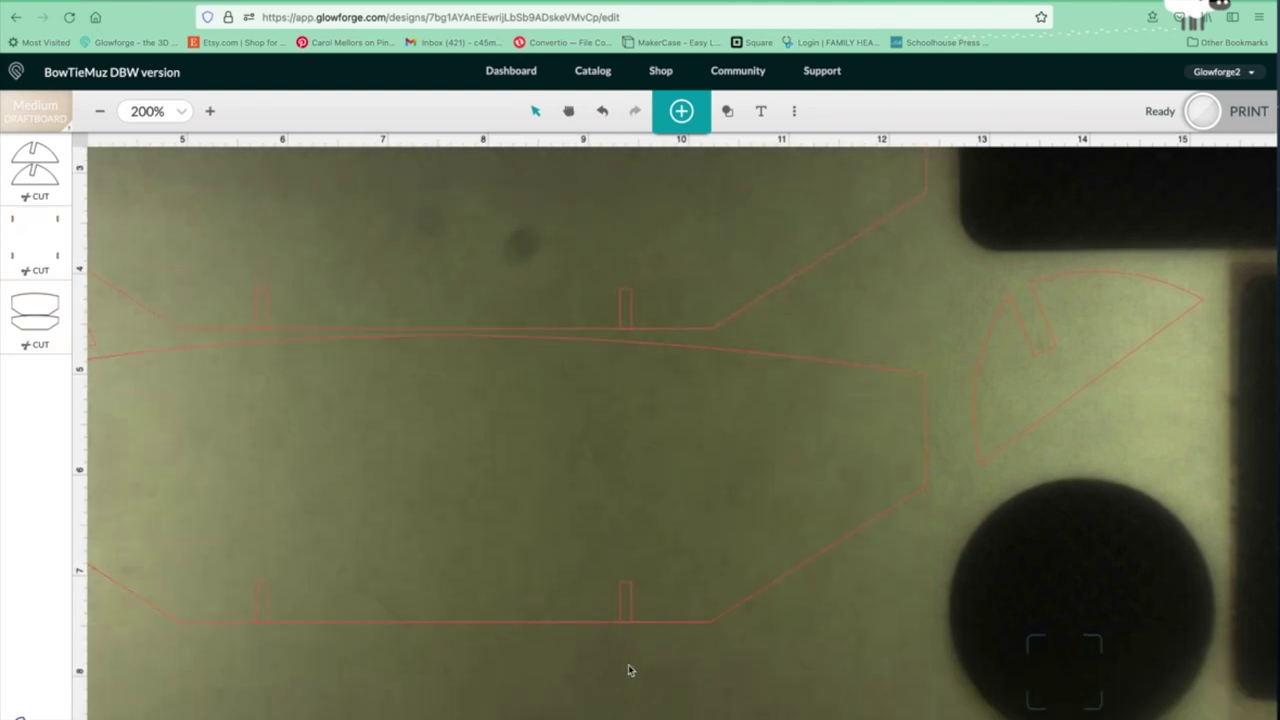
scroll(628, 664, down, 1)
click(629, 591)
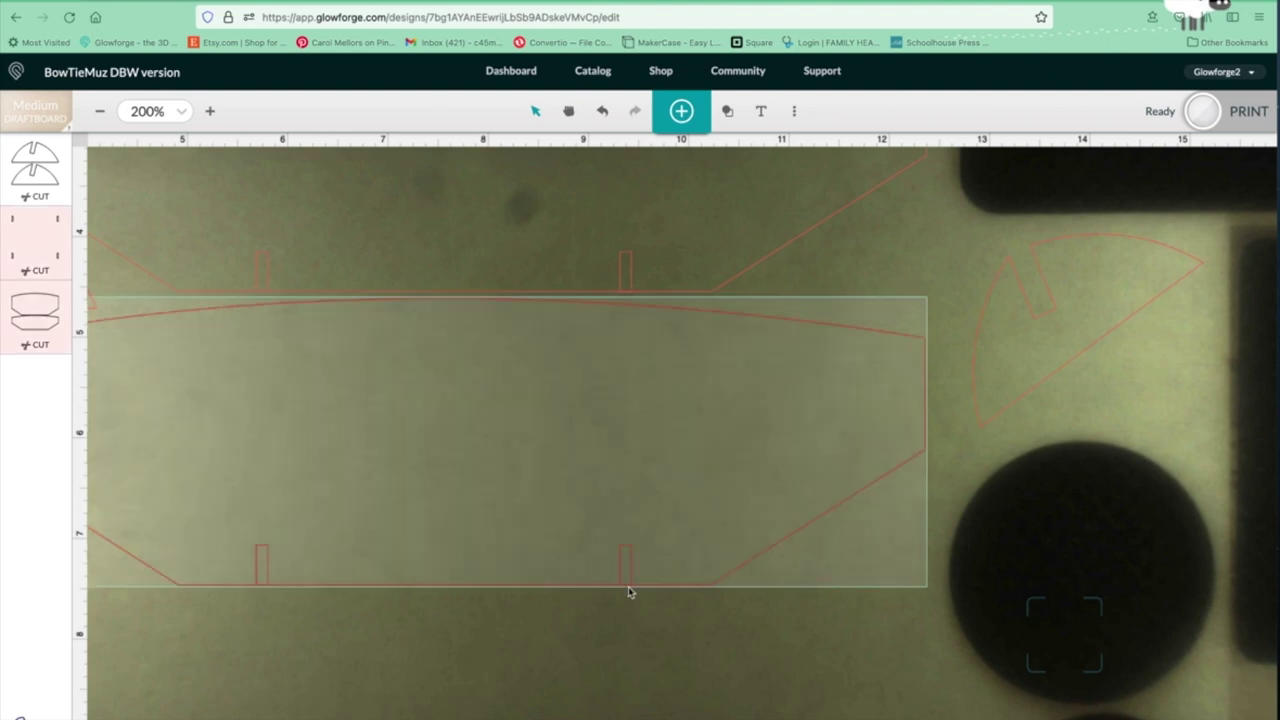
Toggle the lower card holder piece's selection to show its handles, leaving it deselected.
click(637, 613)
click(631, 603)
click(629, 609)
click(627, 607)
click(625, 606)
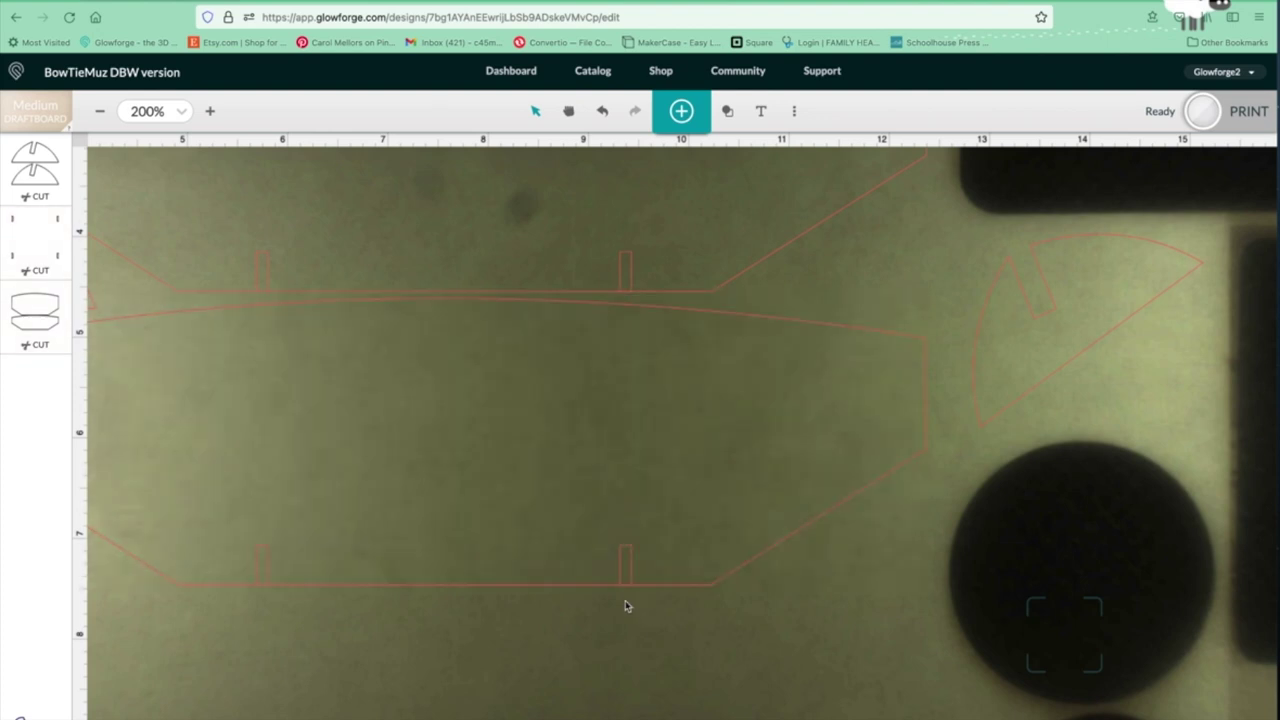
click(625, 606)
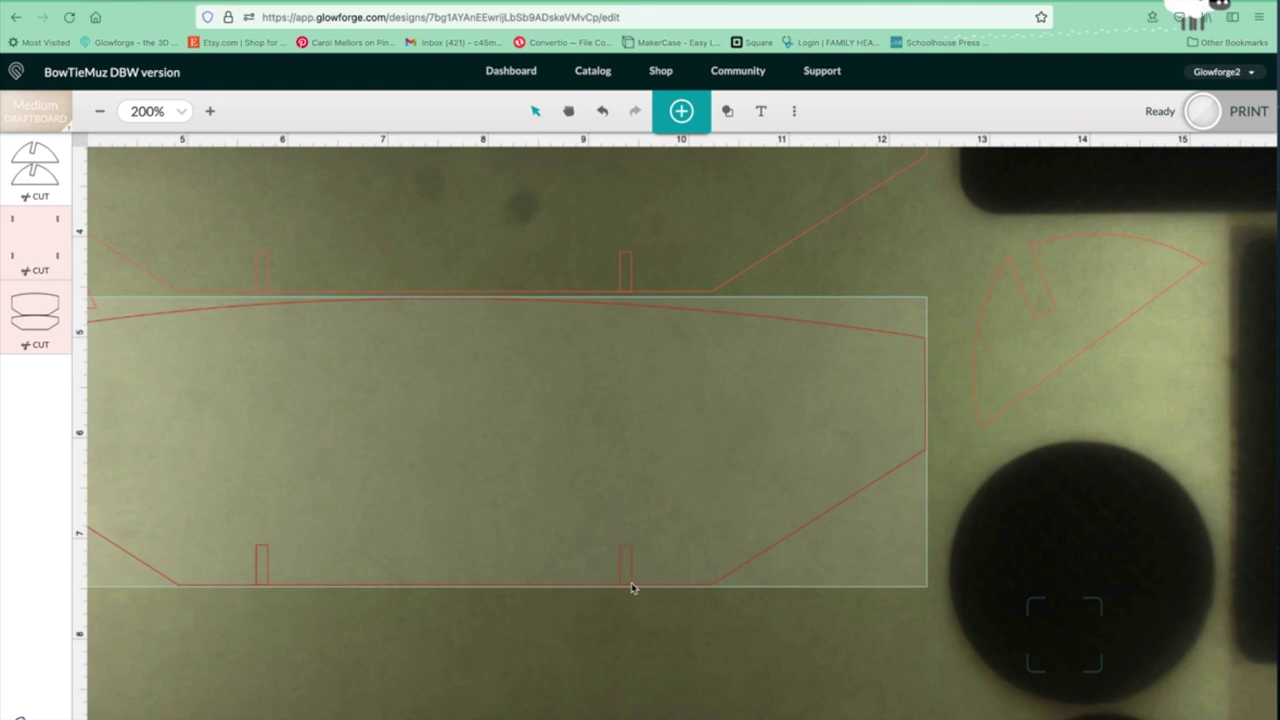
click(631, 607)
click(628, 594)
click(625, 596)
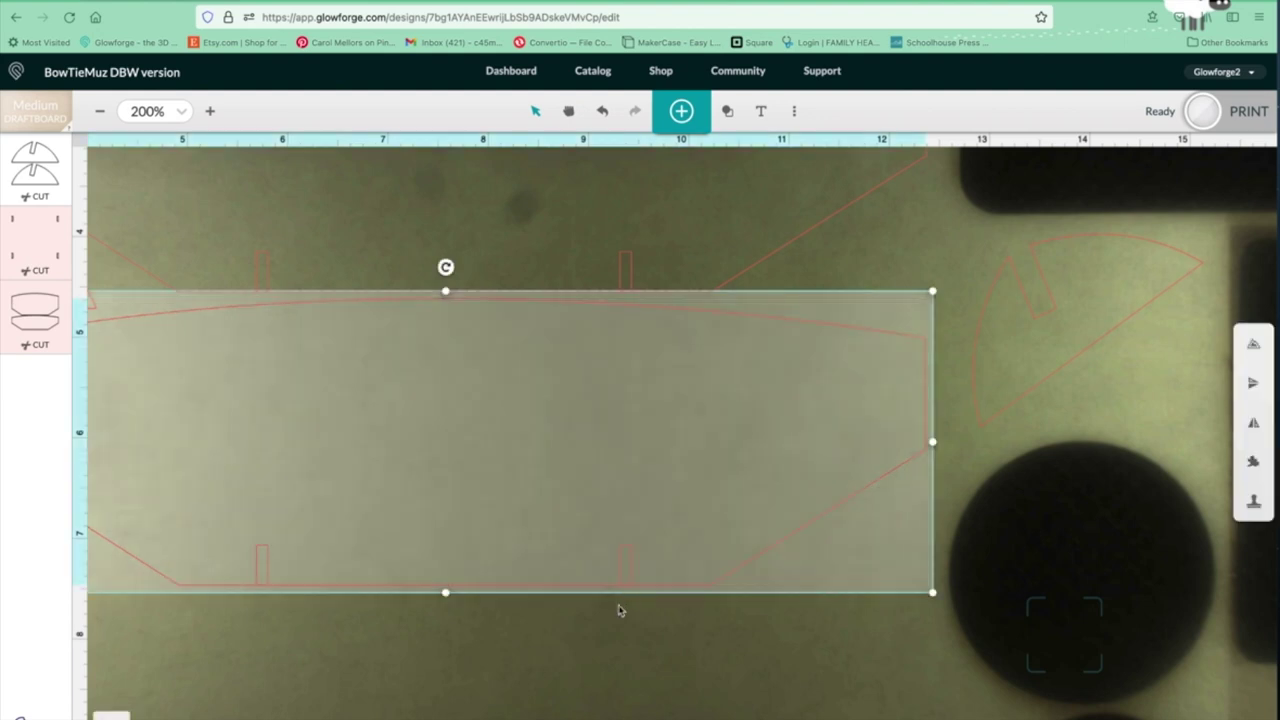
click(624, 616)
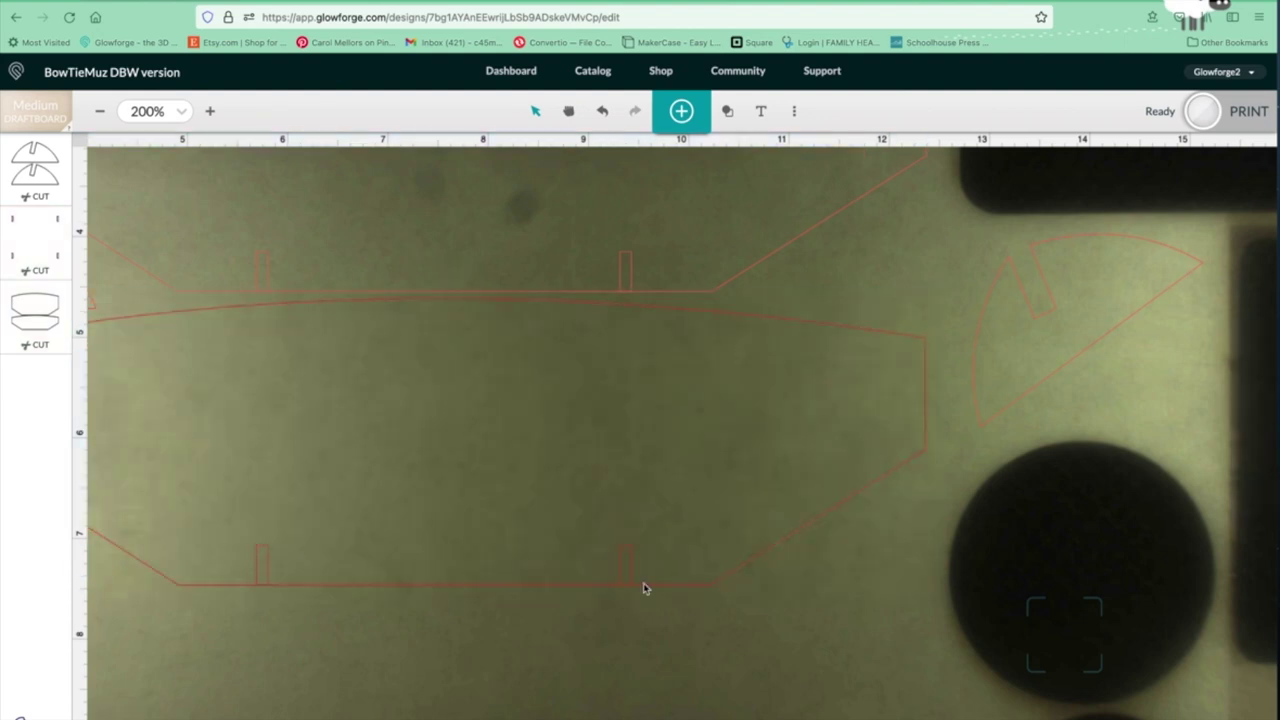
scroll(949, 541, up, 3)
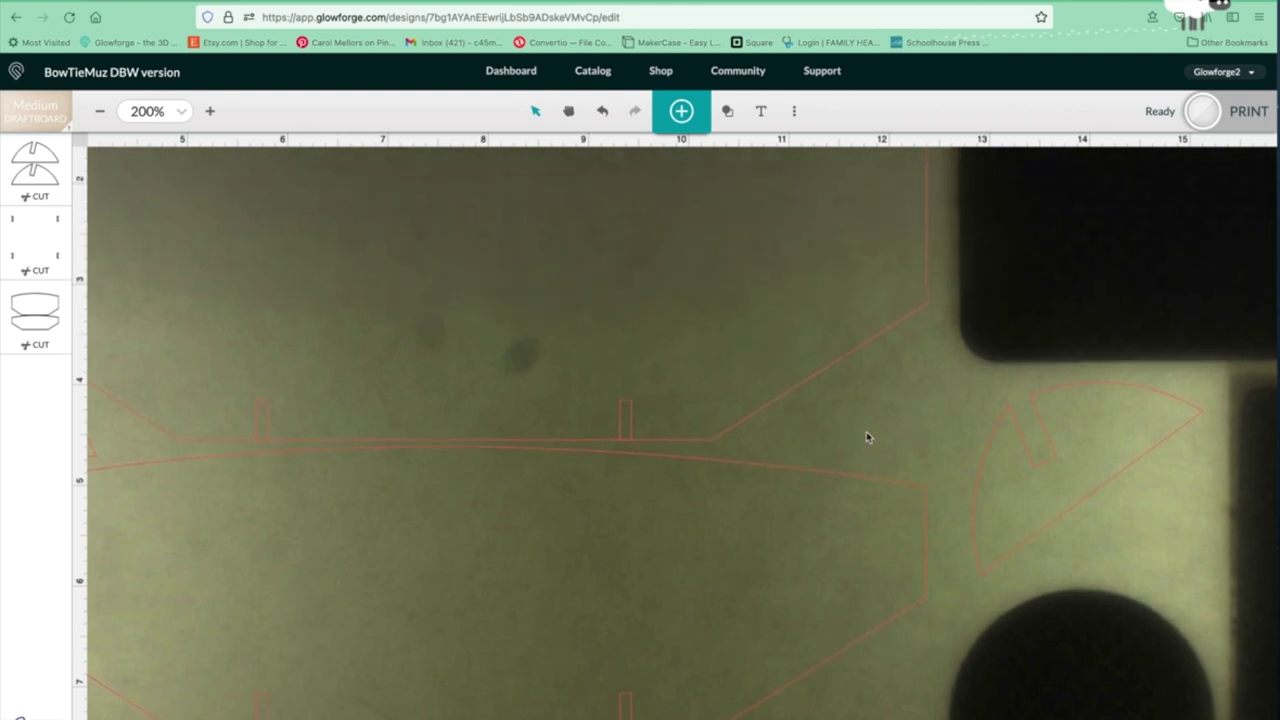
scroll(209, 357, down, 1)
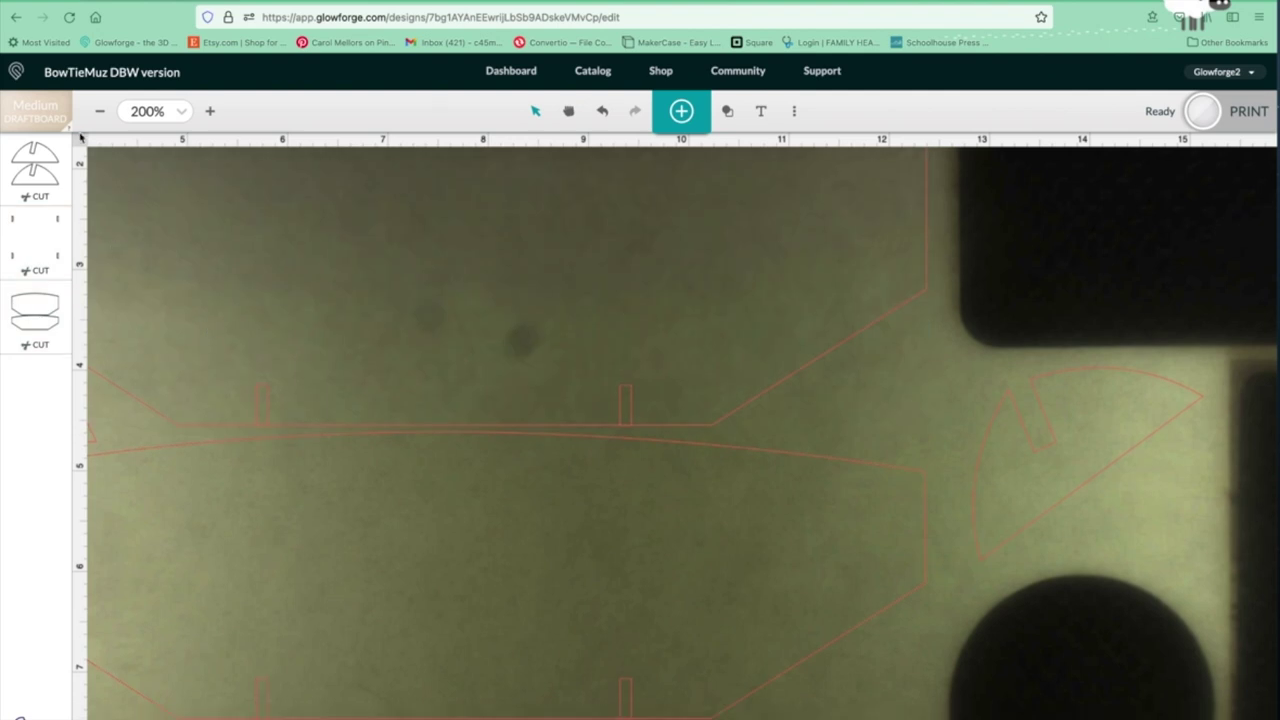
Zoom out twice to 100% to view the whole bed.
click(100, 111)
click(100, 111)
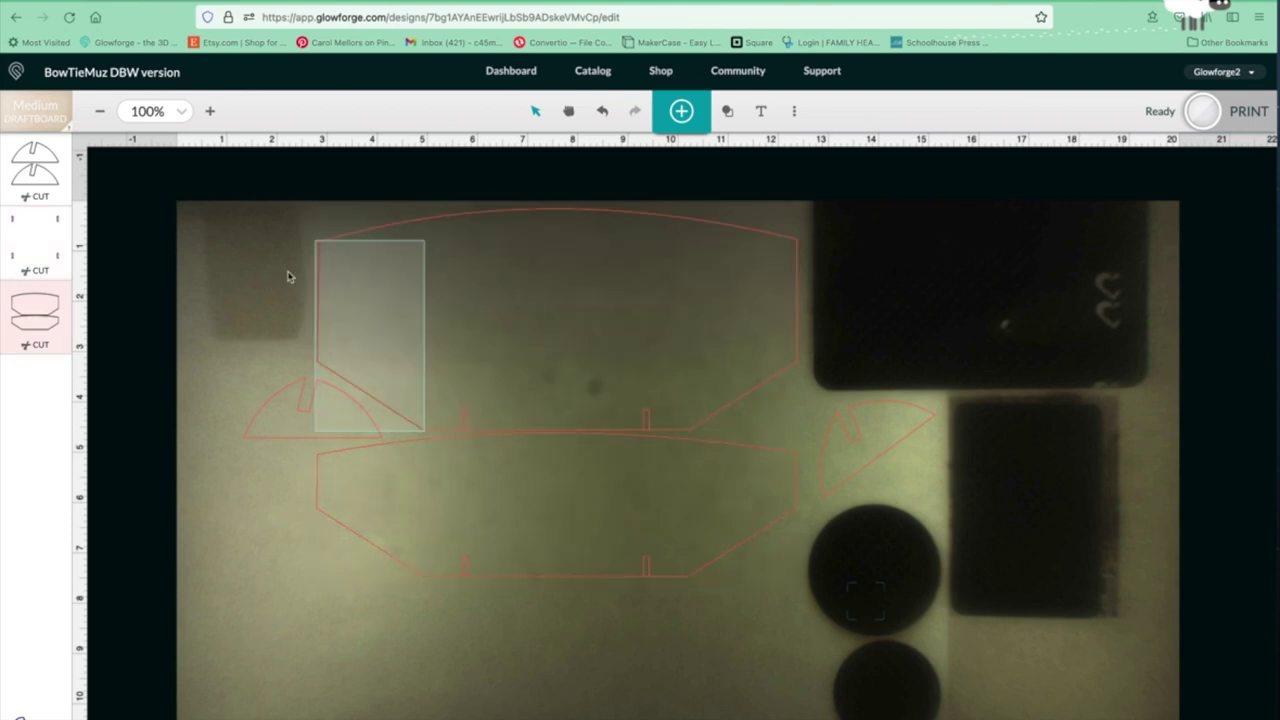
scroll(297, 306, down, 1)
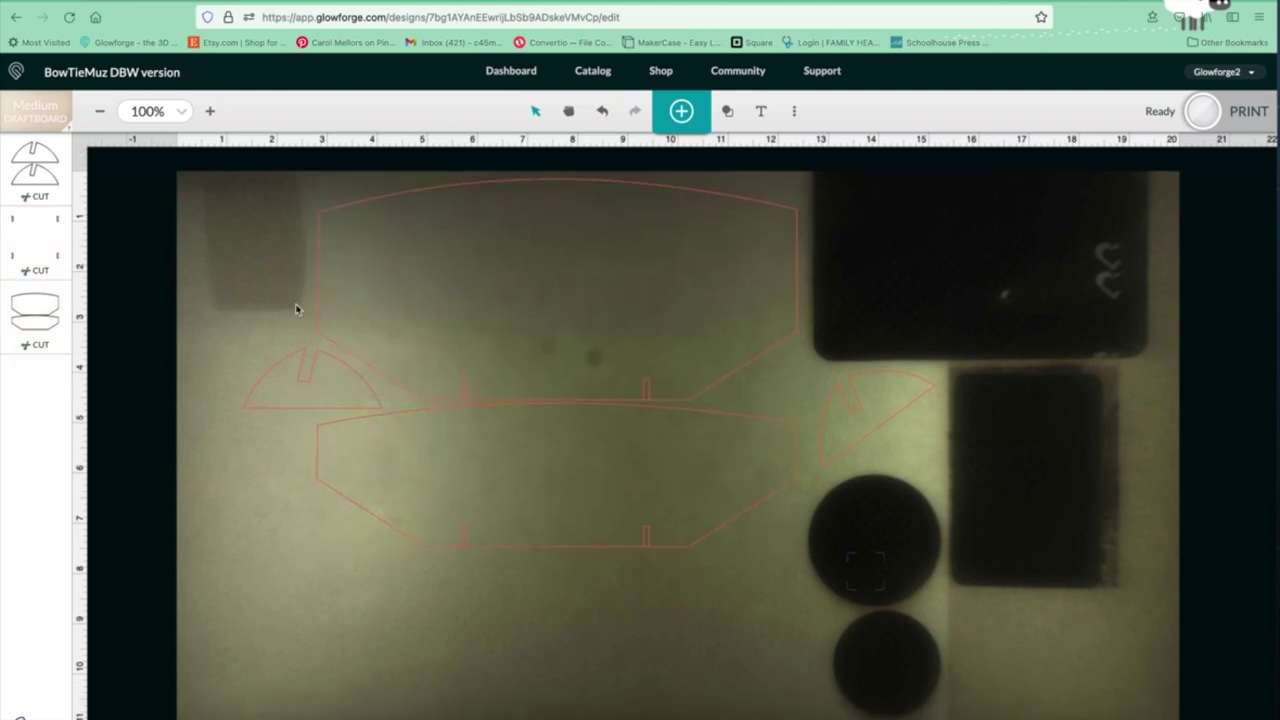
scroll(297, 306, up, 2)
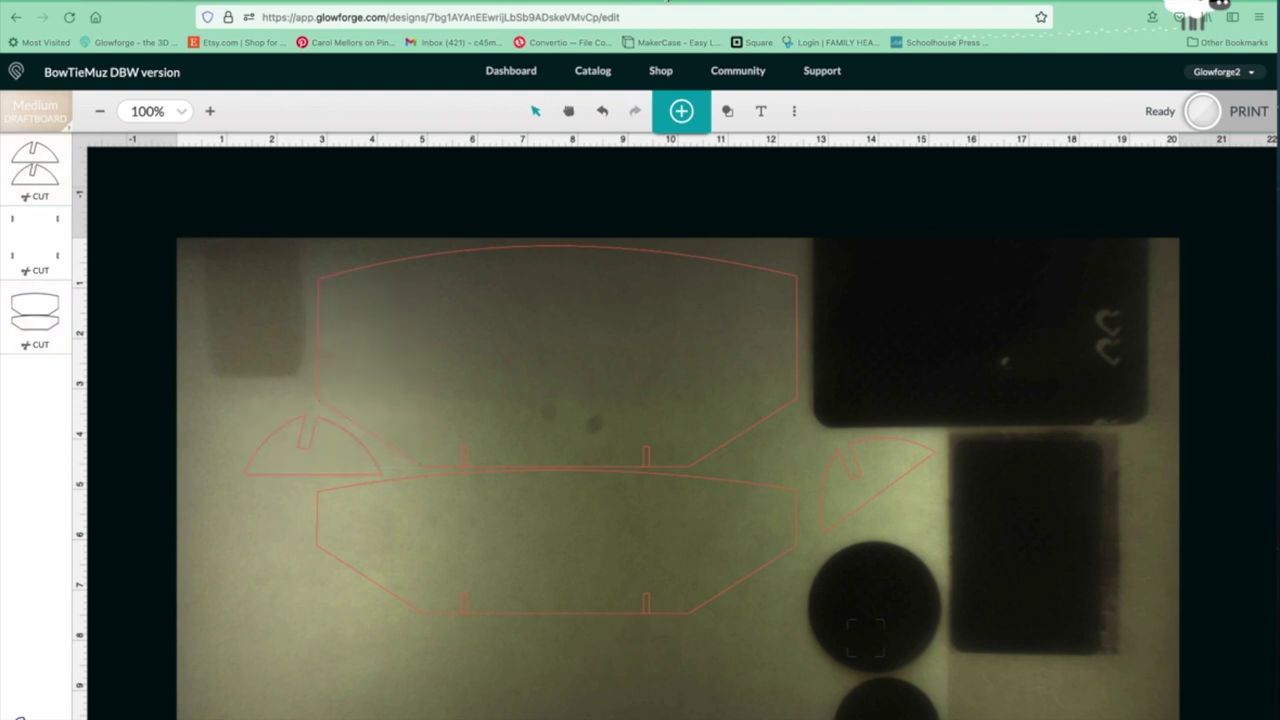
click(667, 3)
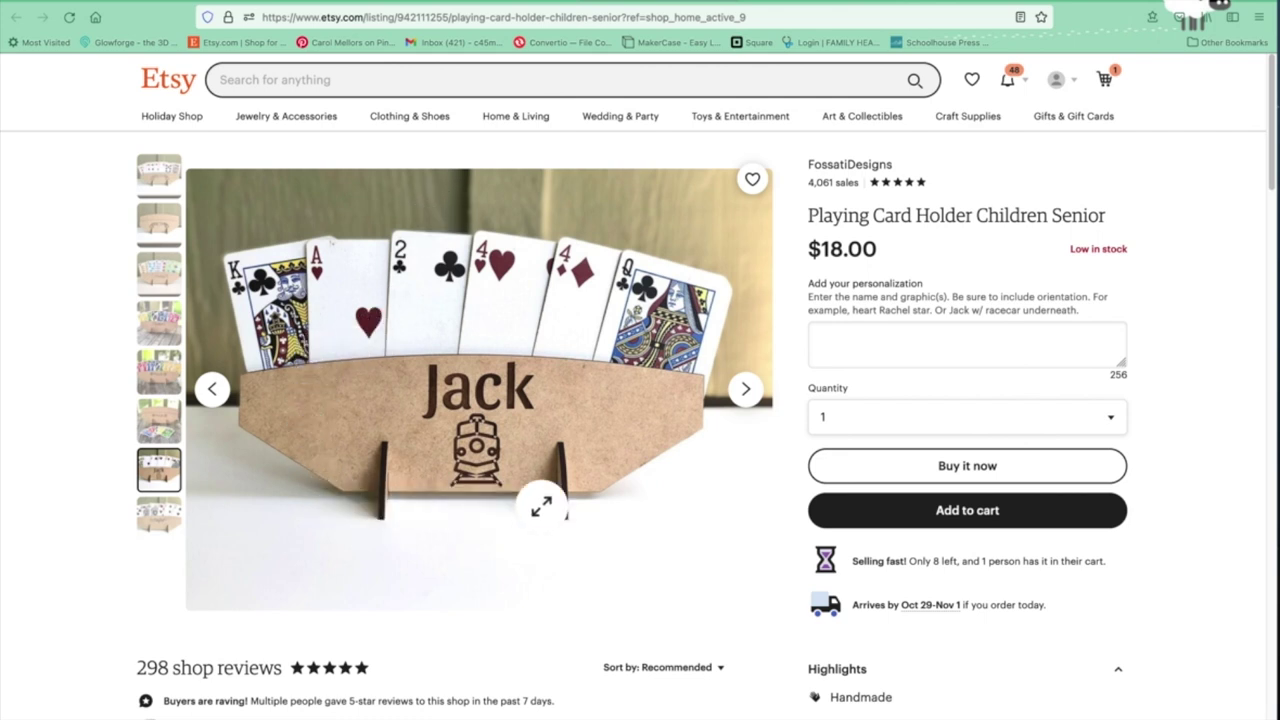
click(190, 2)
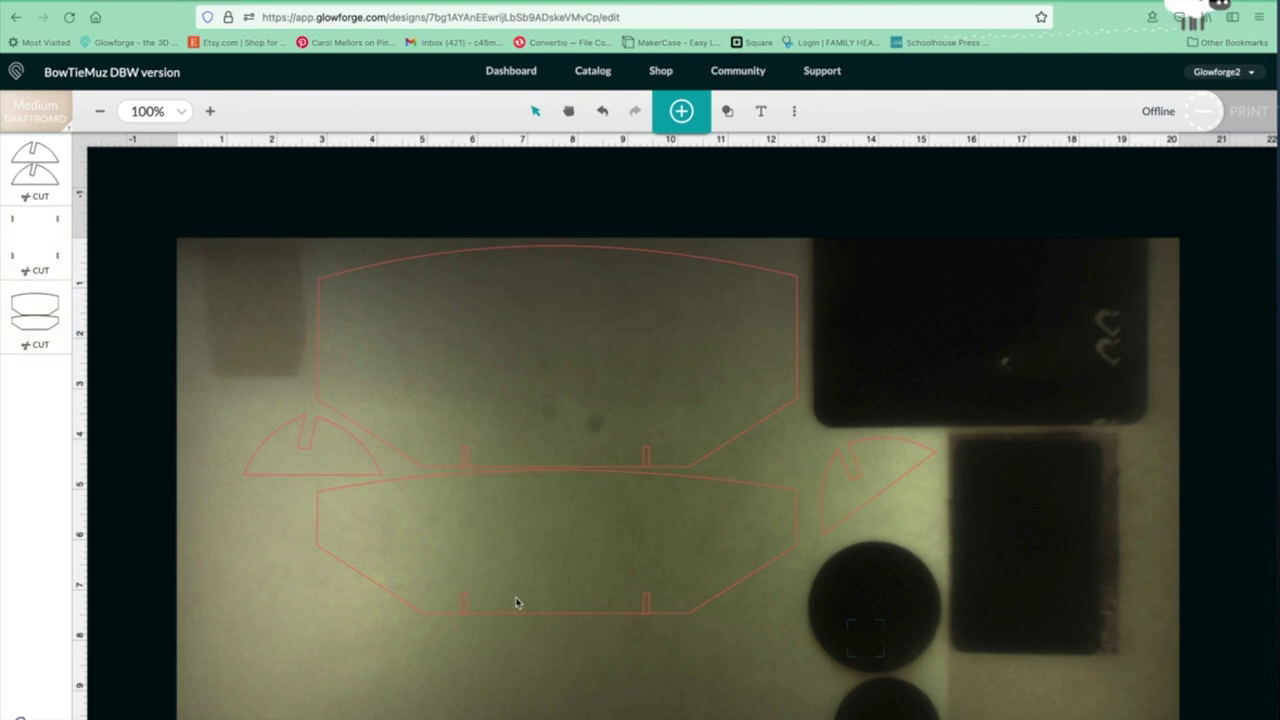
Deselect the lower piece and add a new text object reading 'Doug'.
click(650, 464)
click(363, 447)
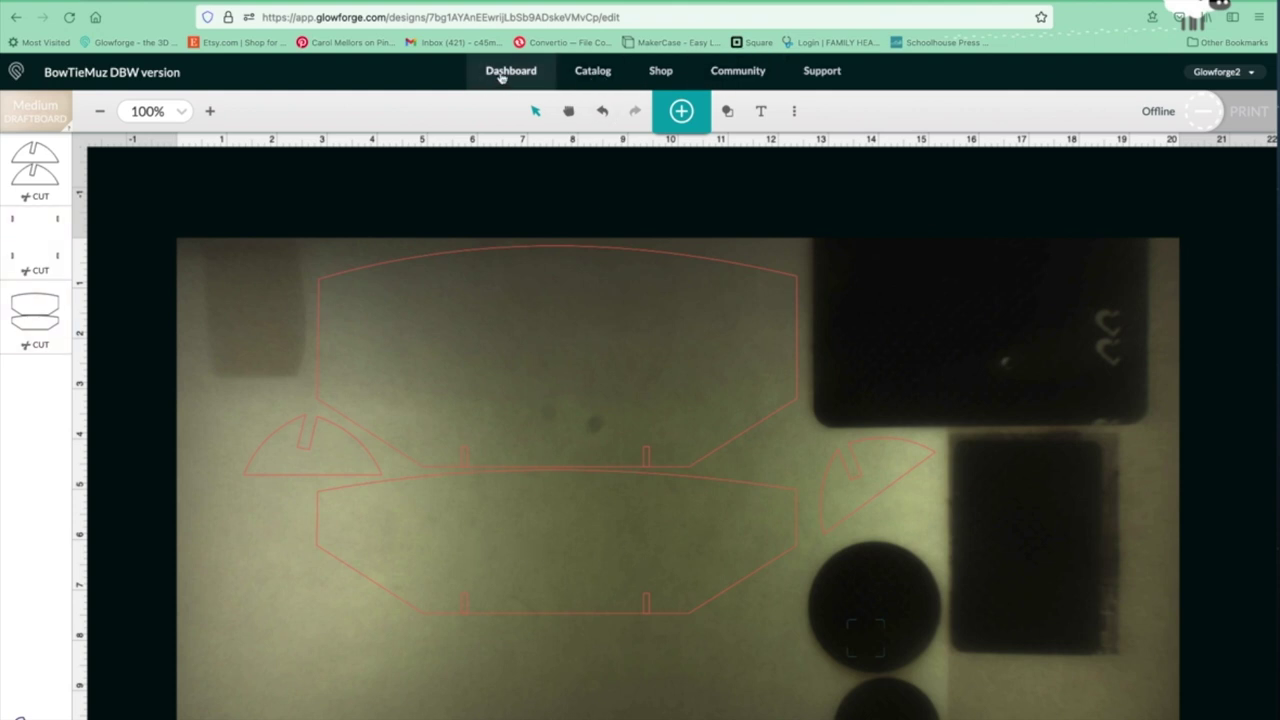
click(763, 112)
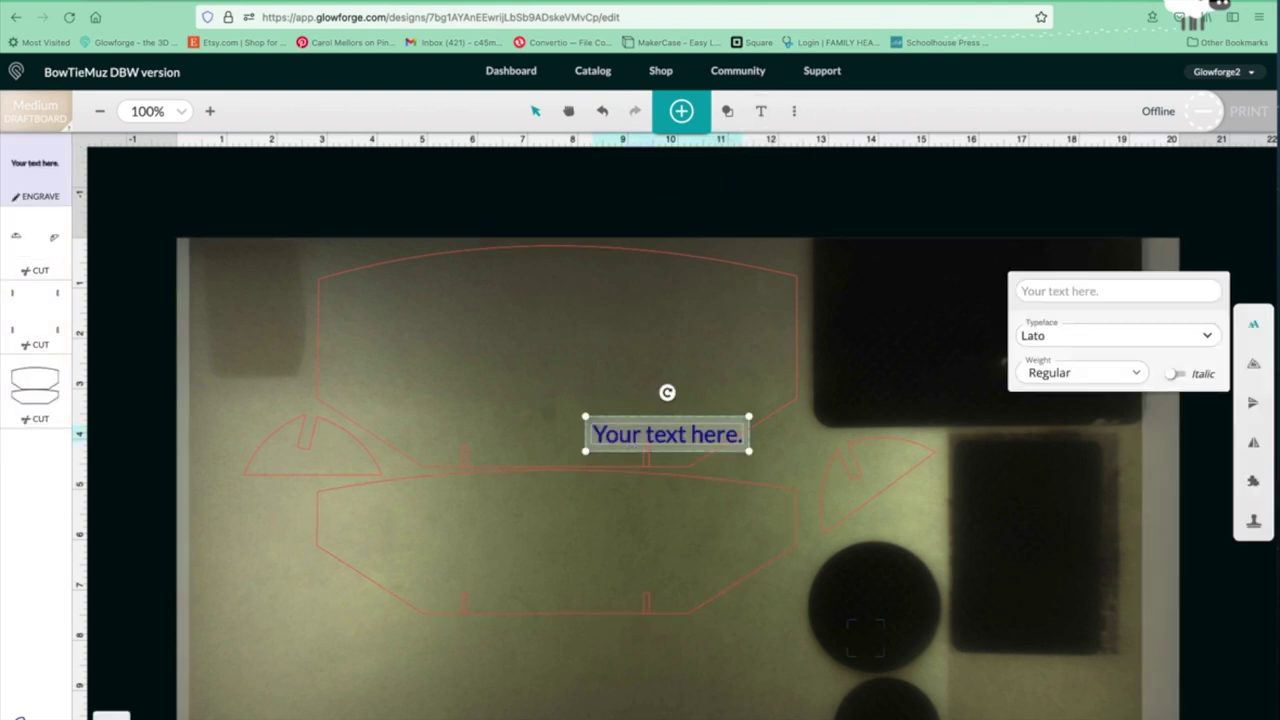
click(1070, 292)
text(Doug)
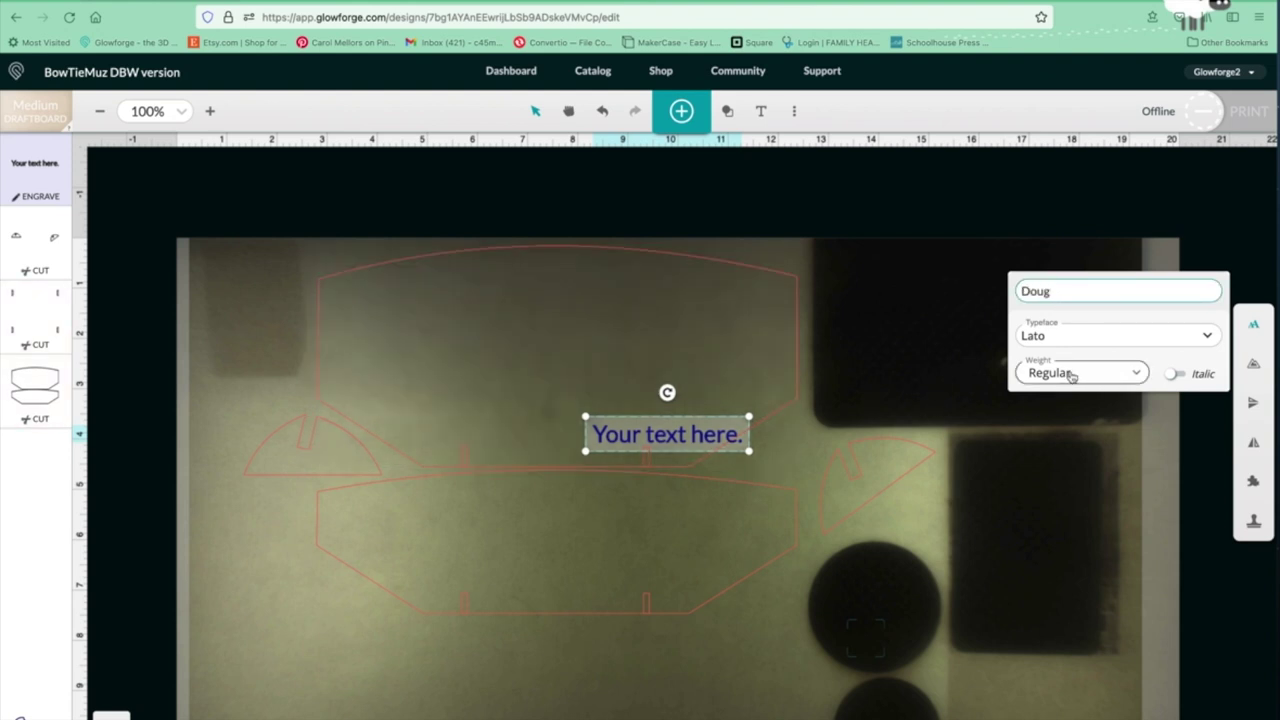
Set the Doug text in the Loved by the King typeface at normal weight.
click(1072, 340)
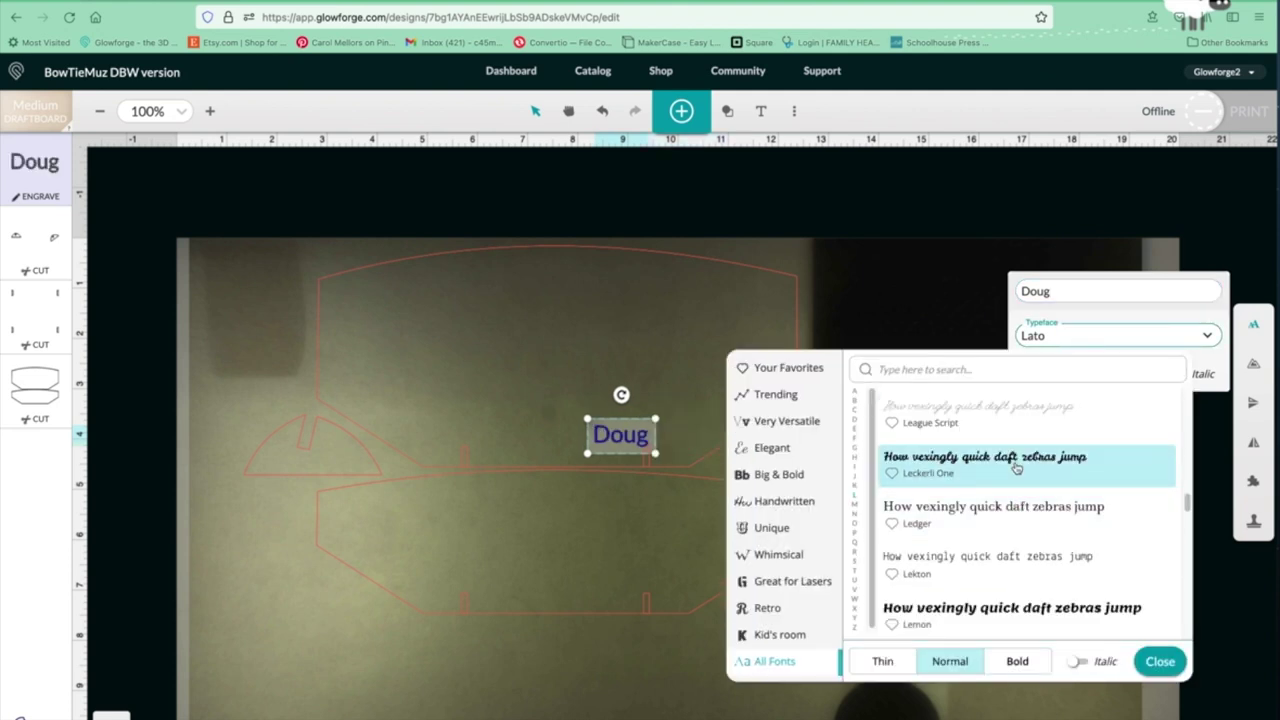
scroll(970, 490, down, 1)
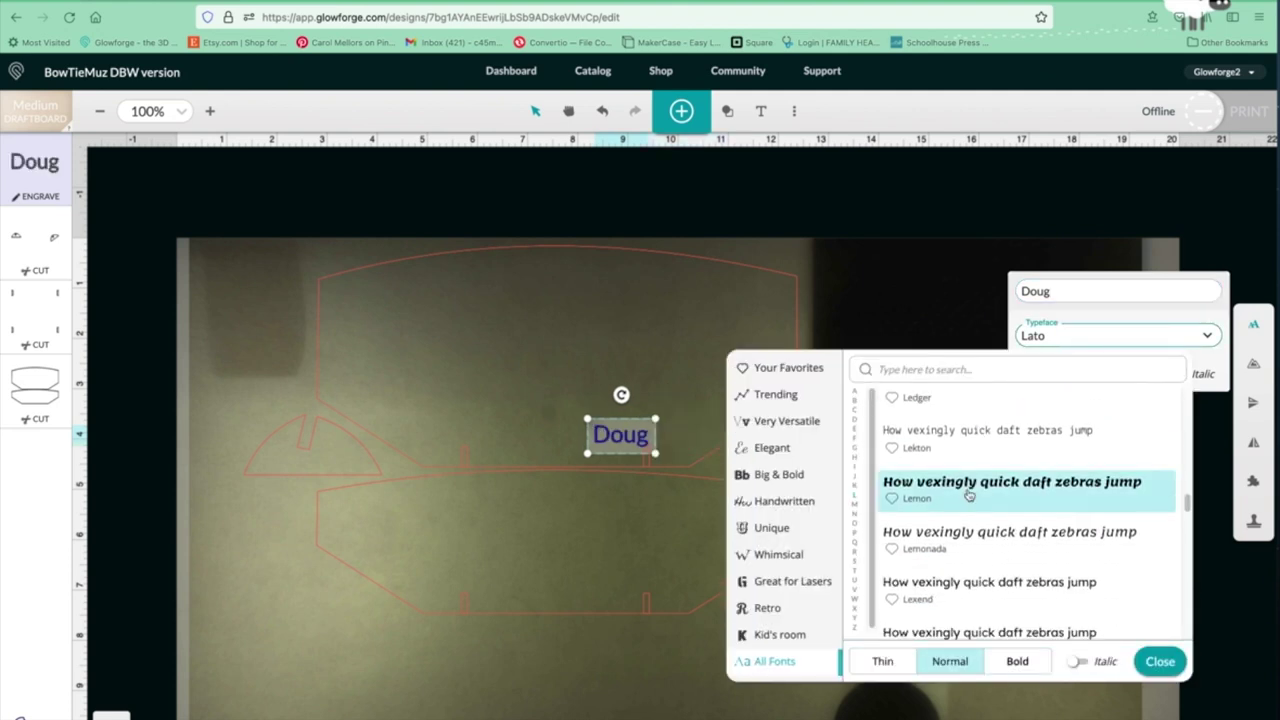
click(968, 494)
scroll(967, 590, down, 1)
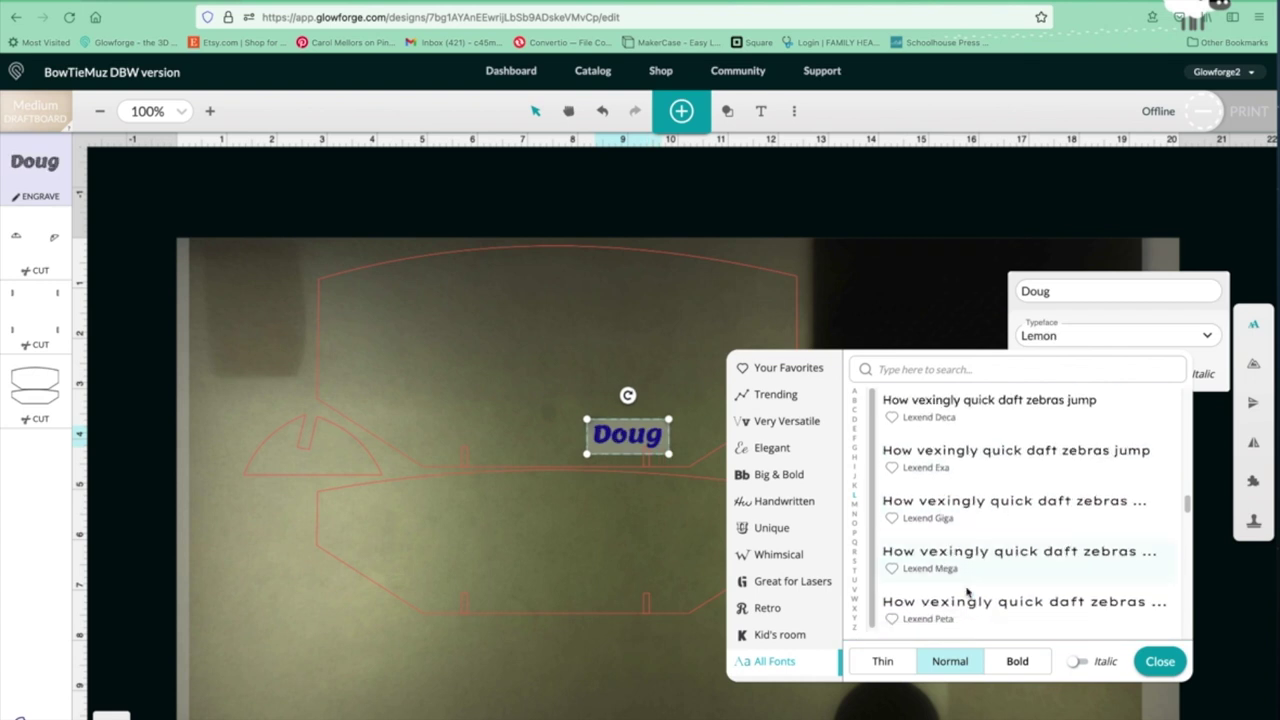
scroll(967, 590, down, 8)
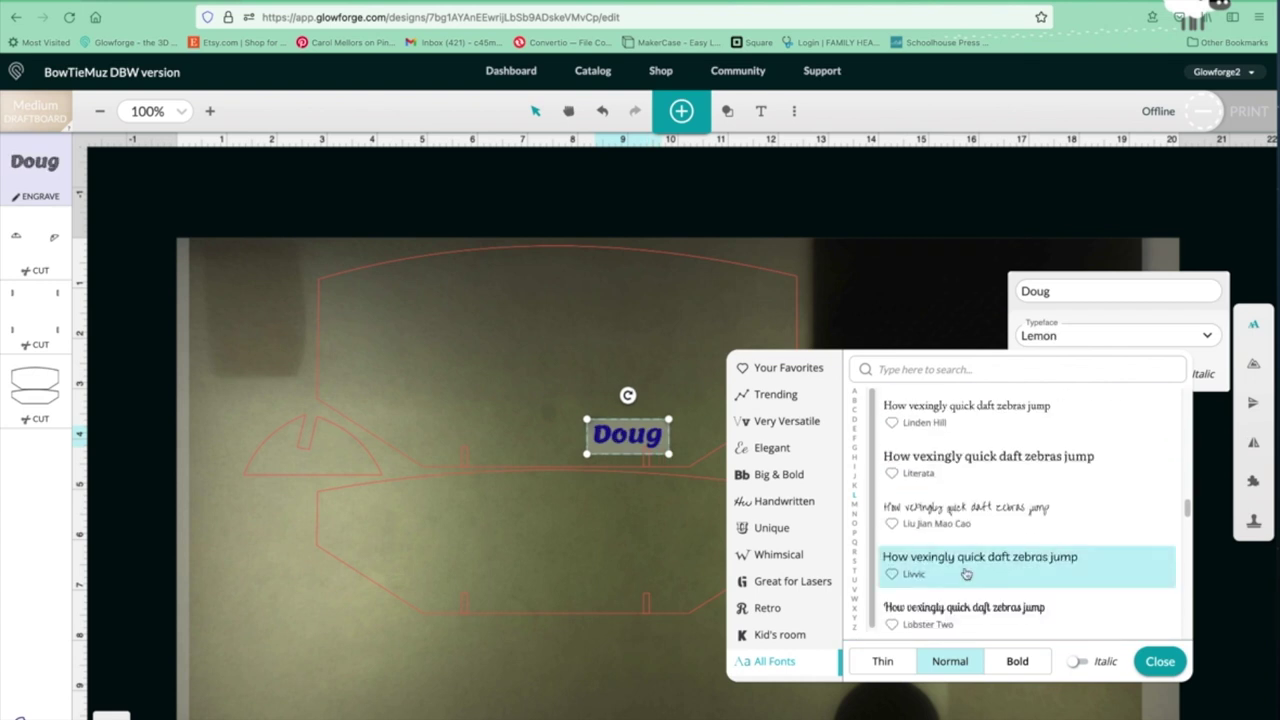
scroll(966, 560, up, 1)
click(946, 455)
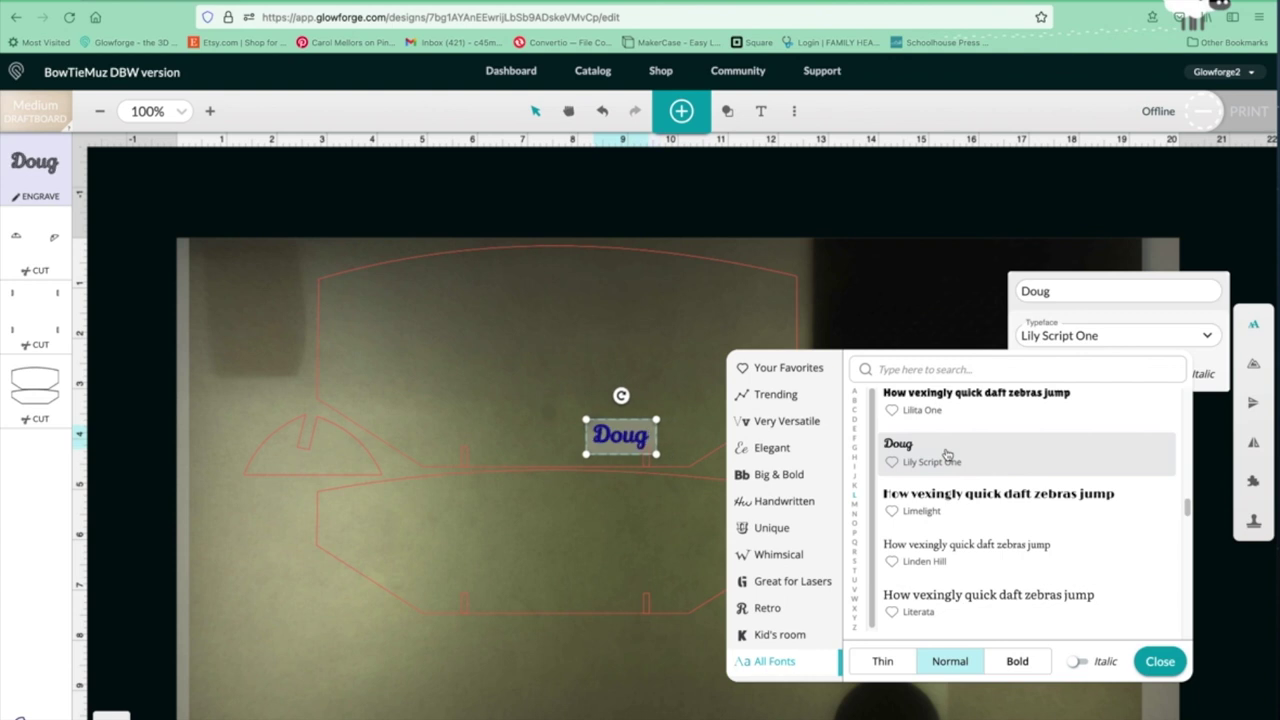
scroll(946, 490, down, 5)
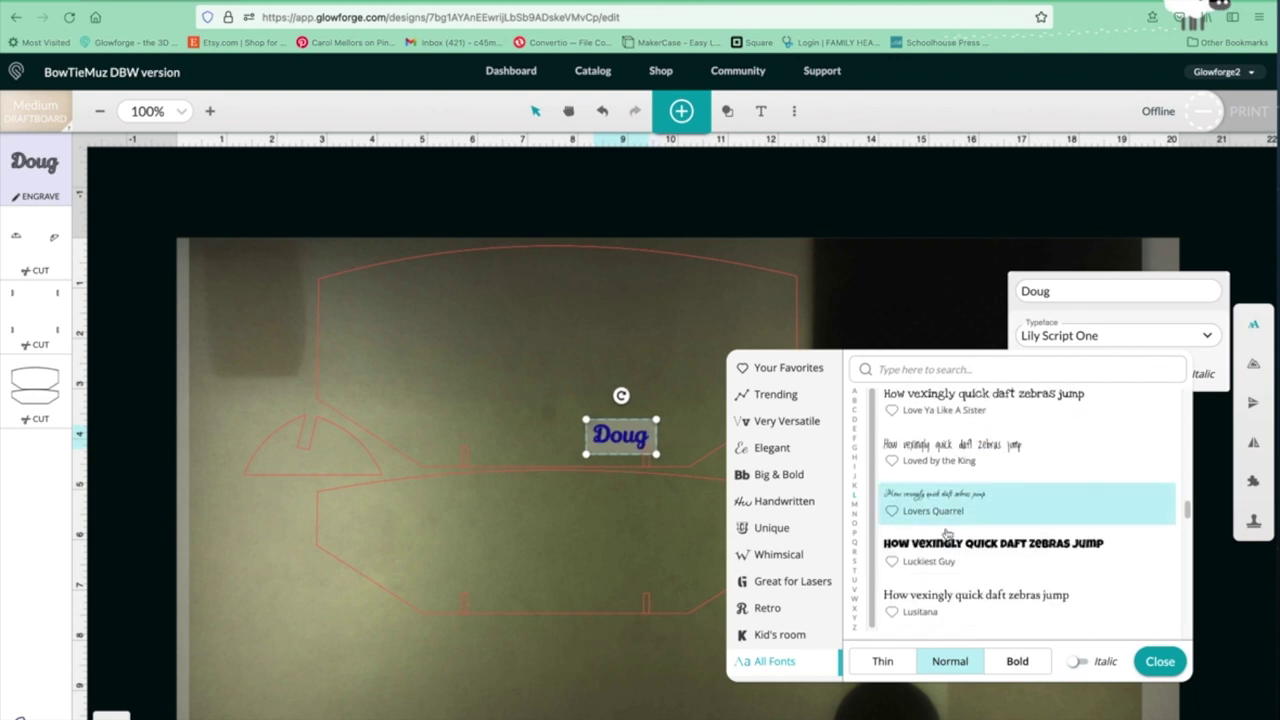
click(948, 455)
scroll(1086, 436, down, 1)
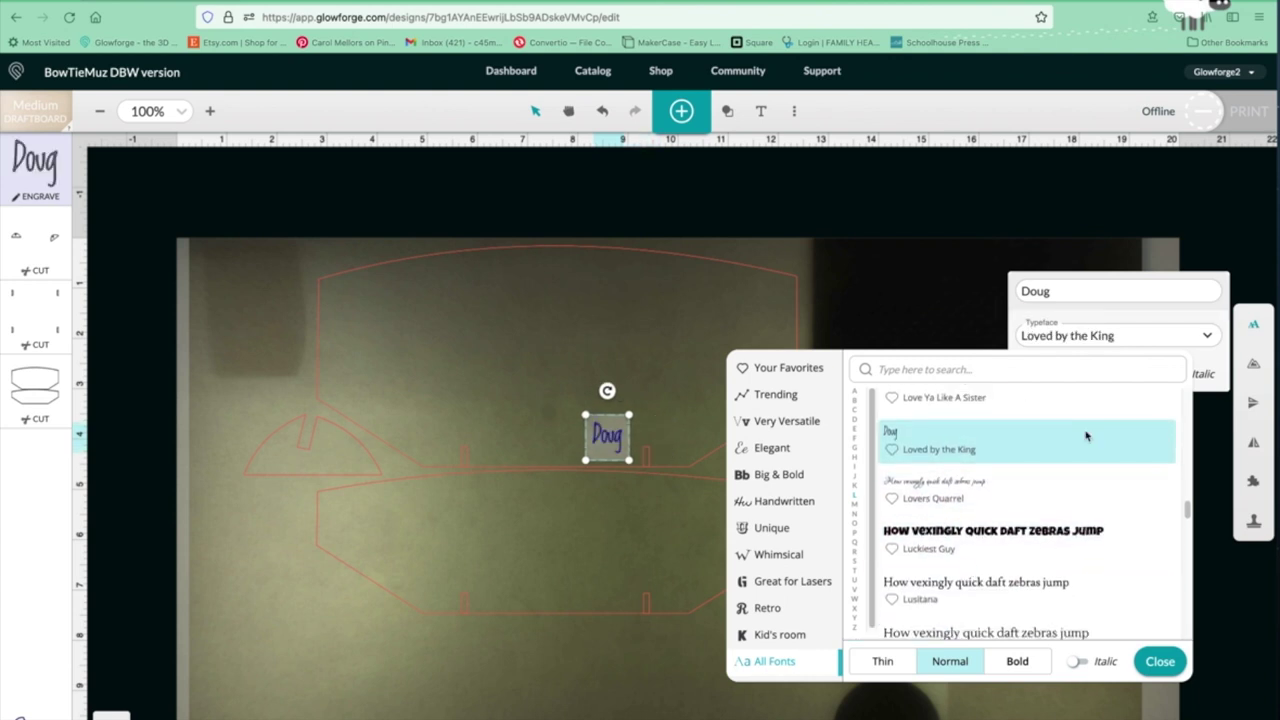
click(1030, 664)
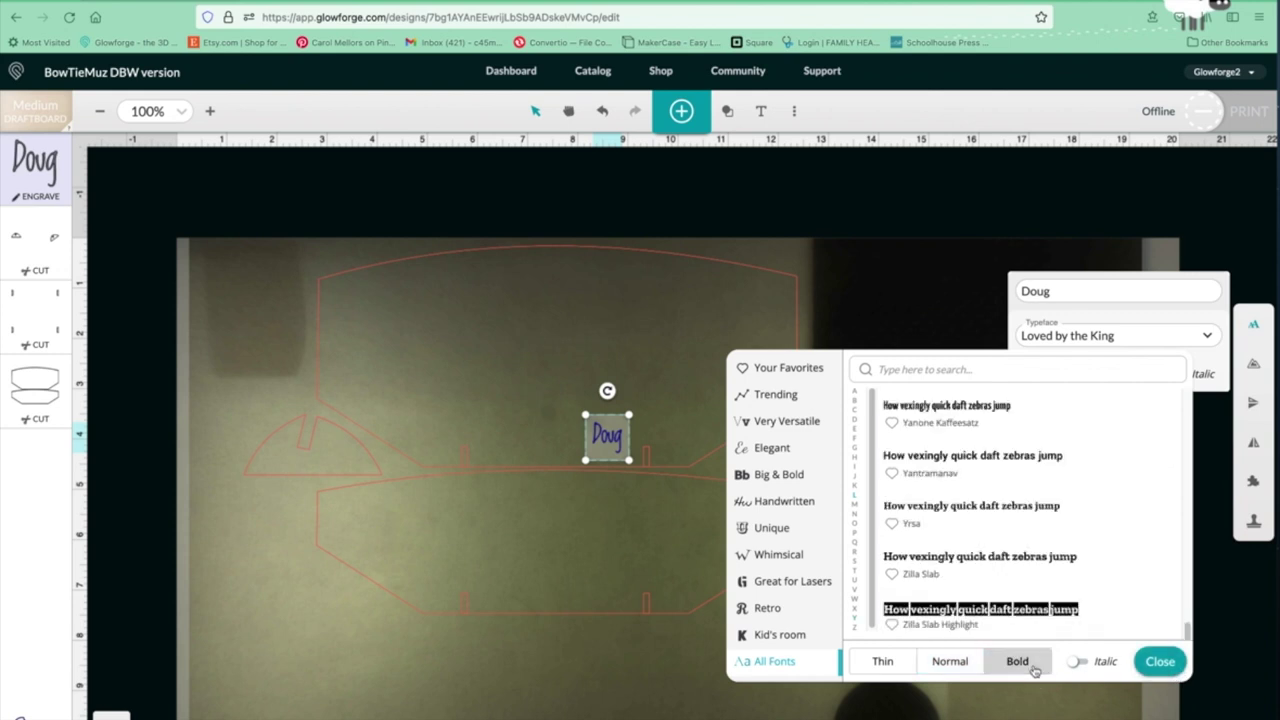
click(937, 662)
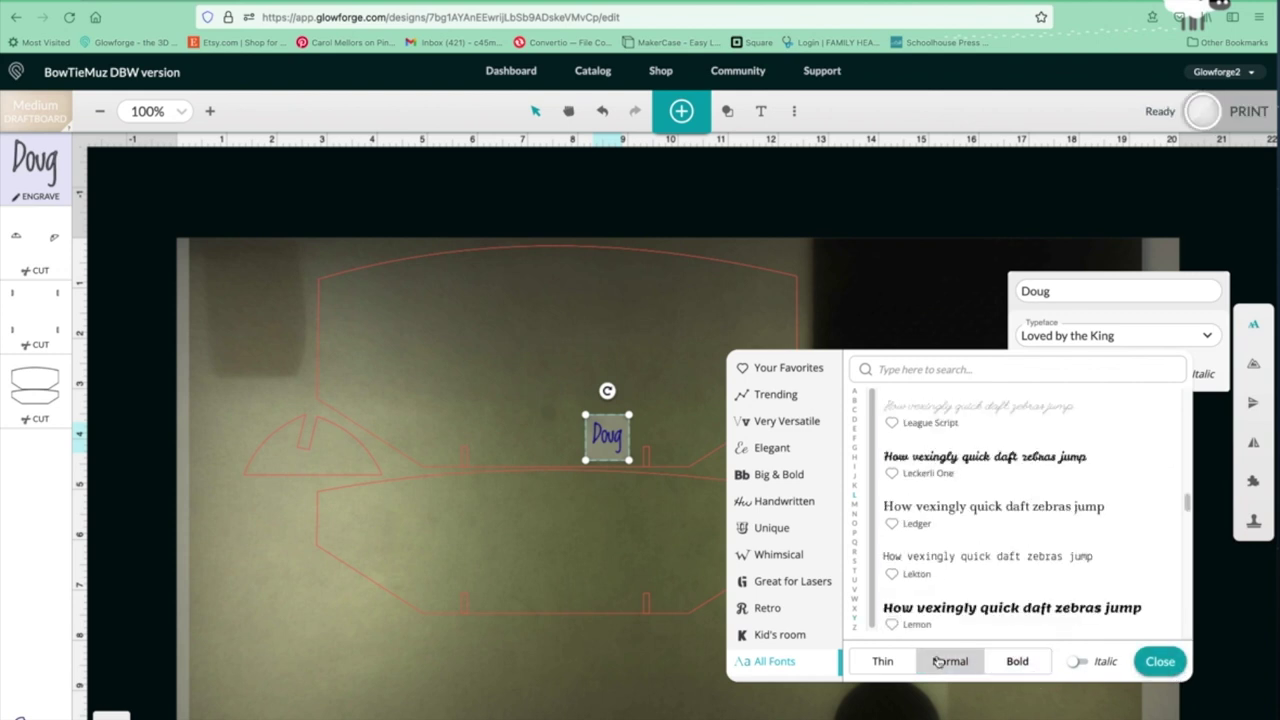
Center the Doug text within the lower card holder piece and deselect it.
click(1160, 666)
drag(606, 438, 574, 602)
drag(534, 557, 555, 537)
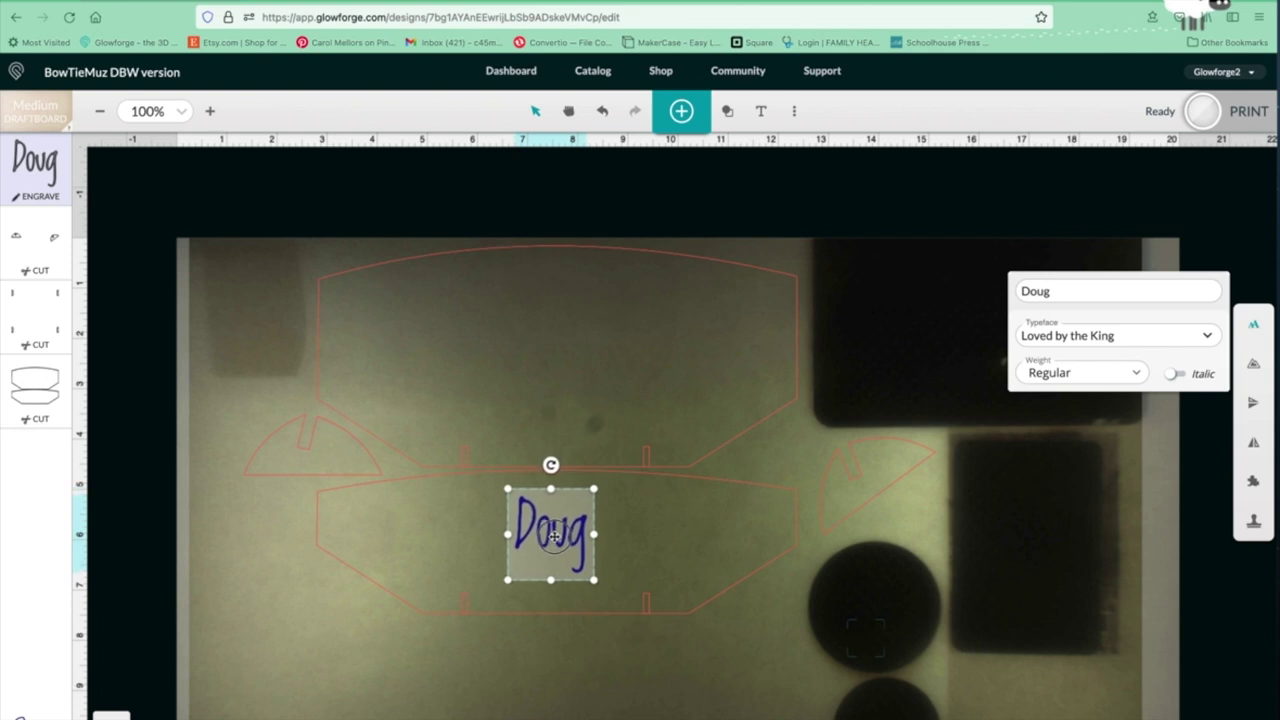
click(600, 715)
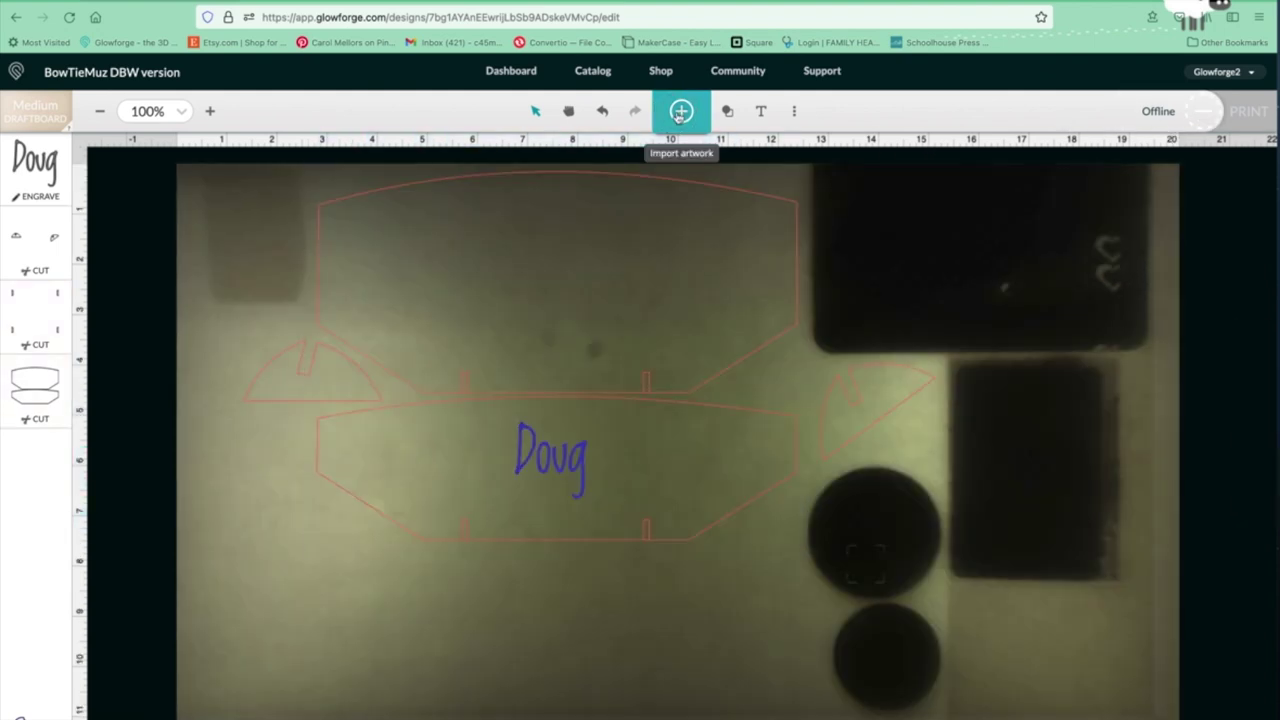
Add the second 'Say cheese!' camera graphic, shrunk and placed left of Doug.
click(681, 111)
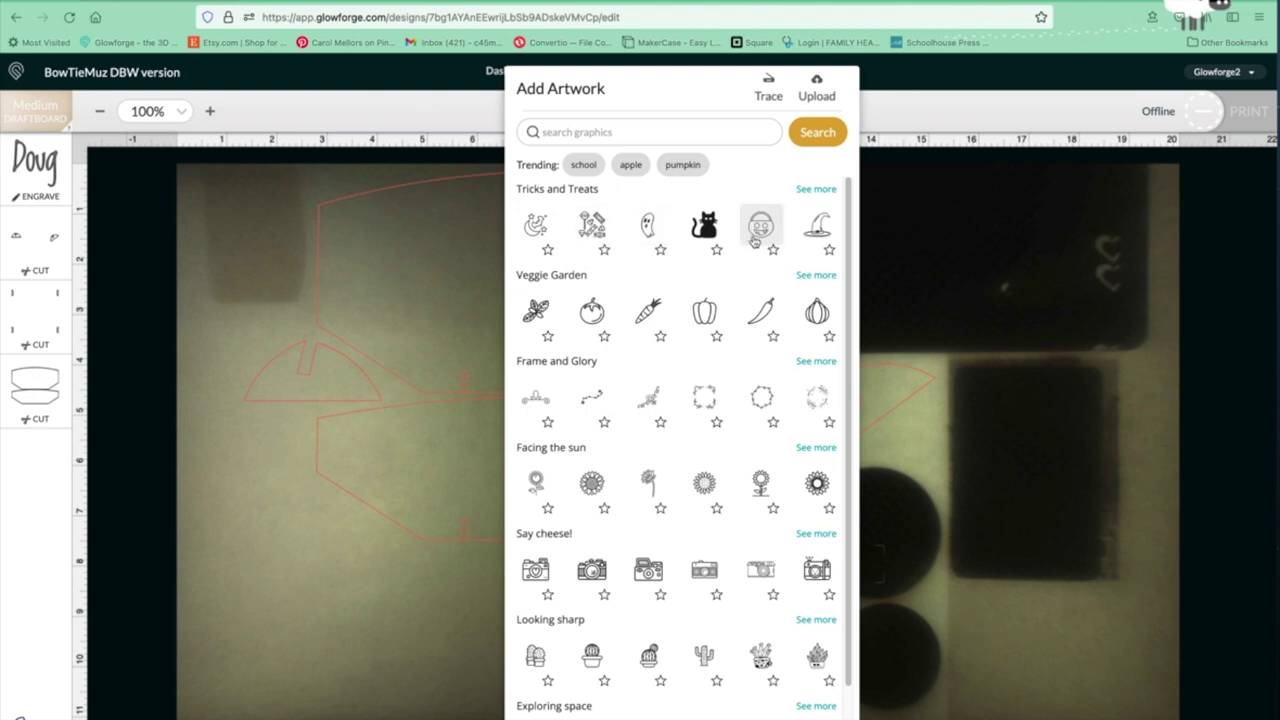
scroll(755, 255, down, 1)
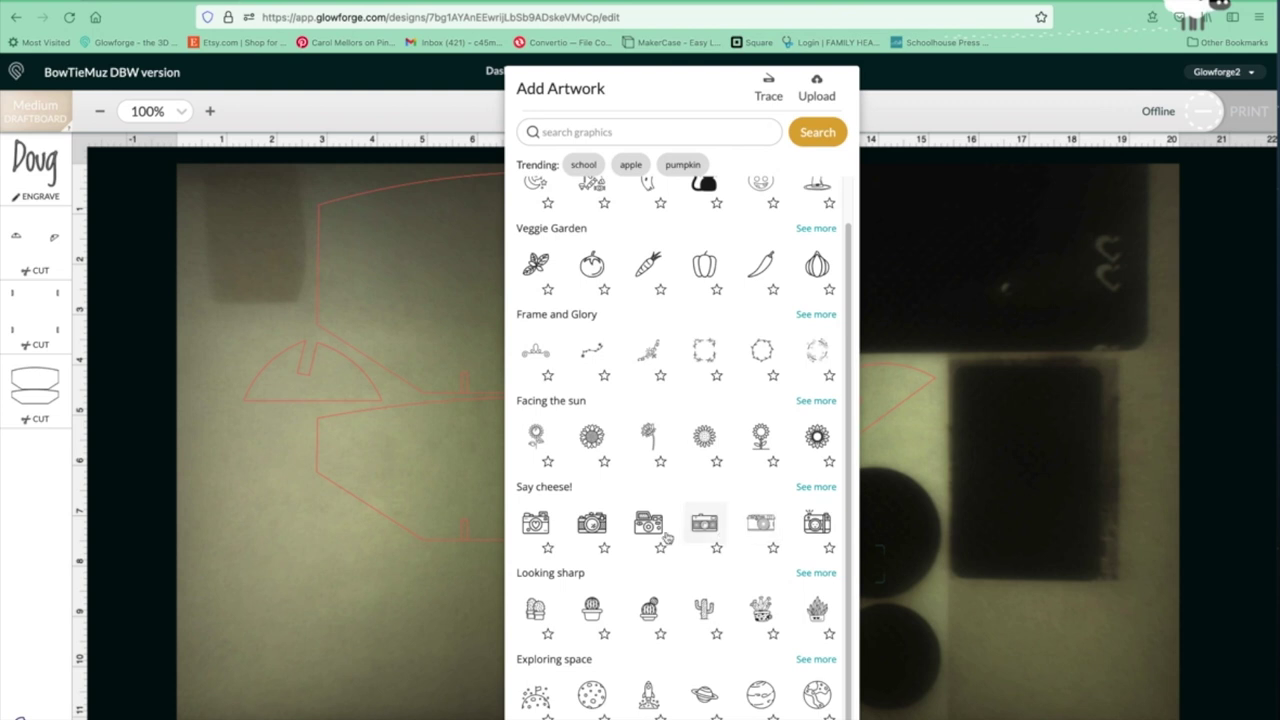
click(596, 528)
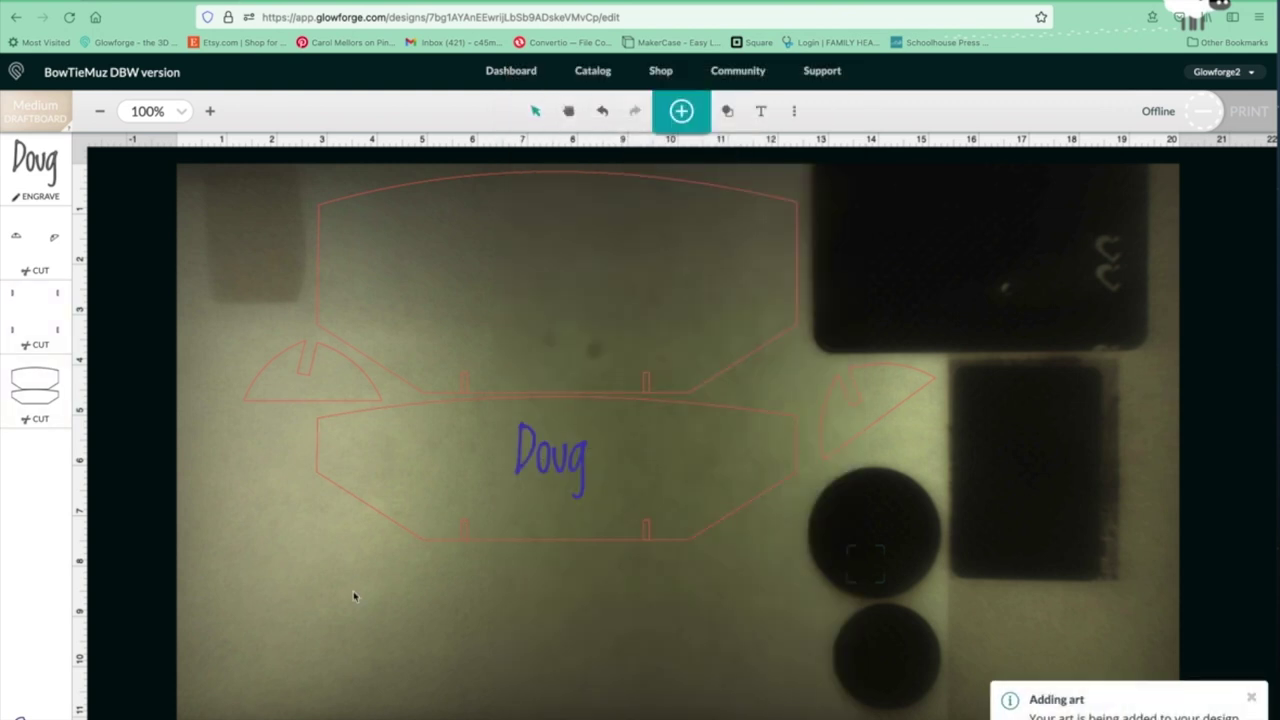
drag(660, 440, 444, 467)
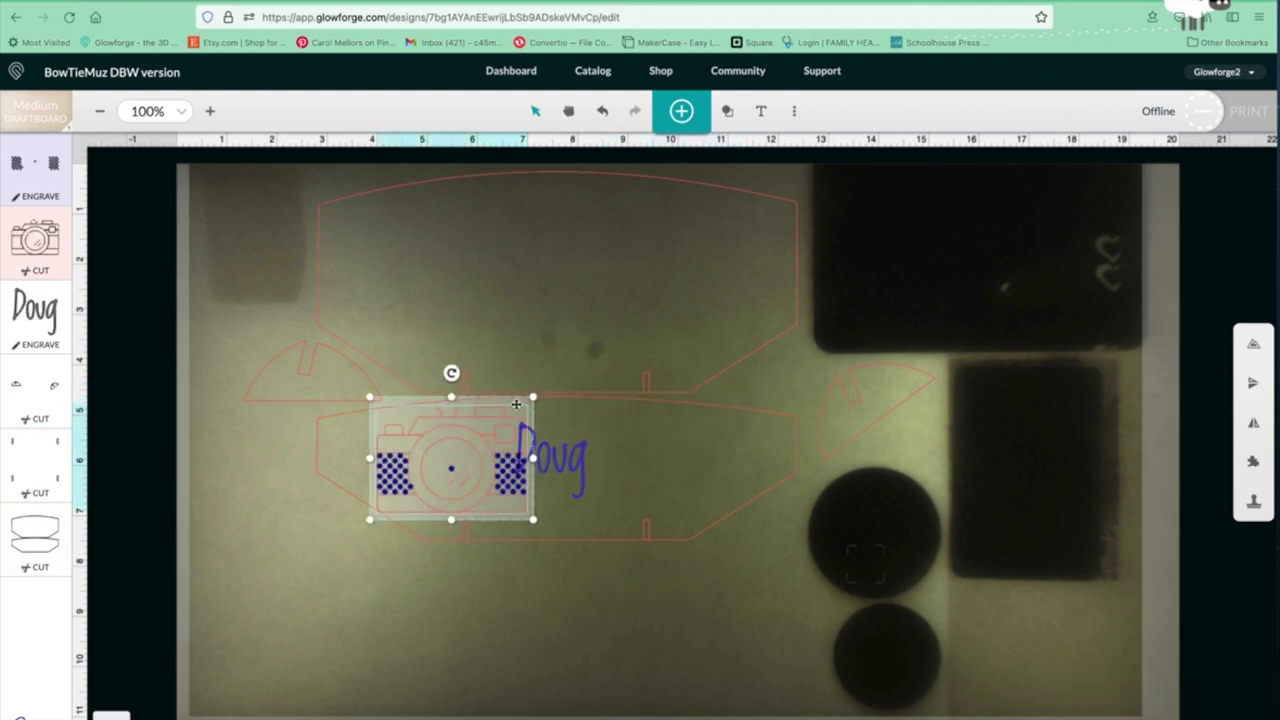
drag(531, 397, 443, 391)
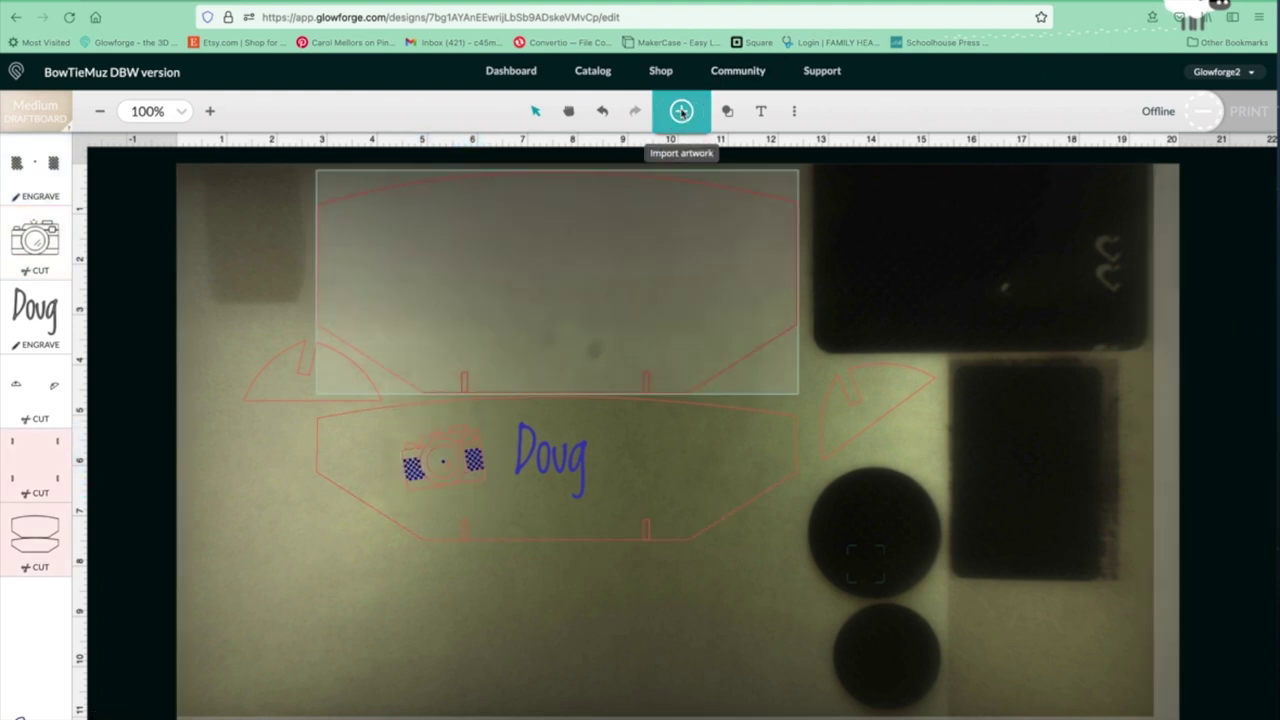
Add the strawberry graphic from the Veggie Garden artwork collection.
click(681, 111)
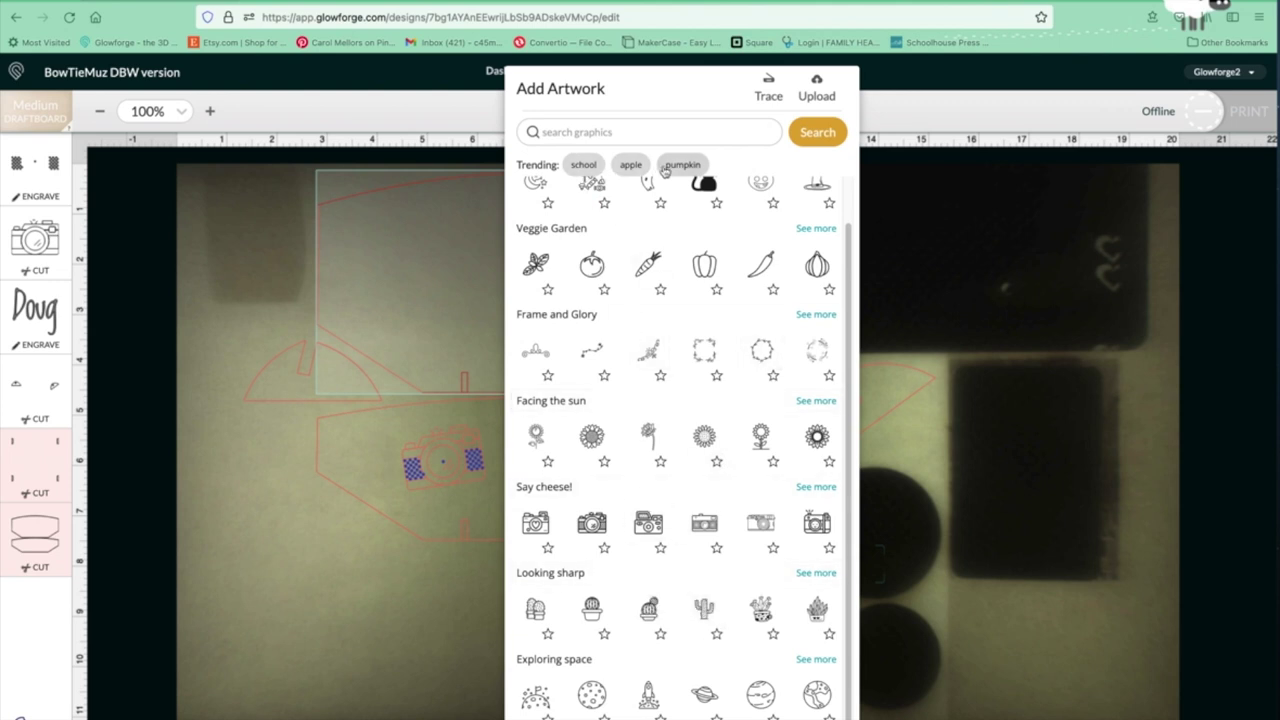
scroll(689, 378, up, 1)
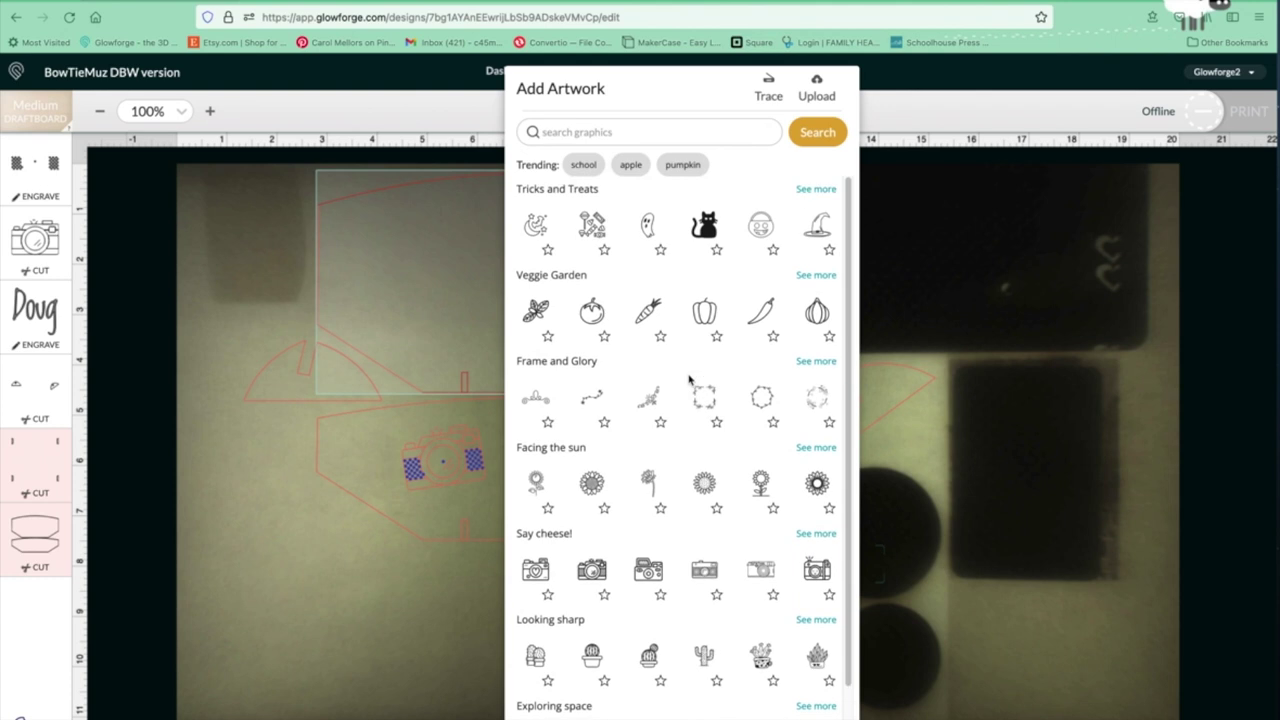
click(815, 189)
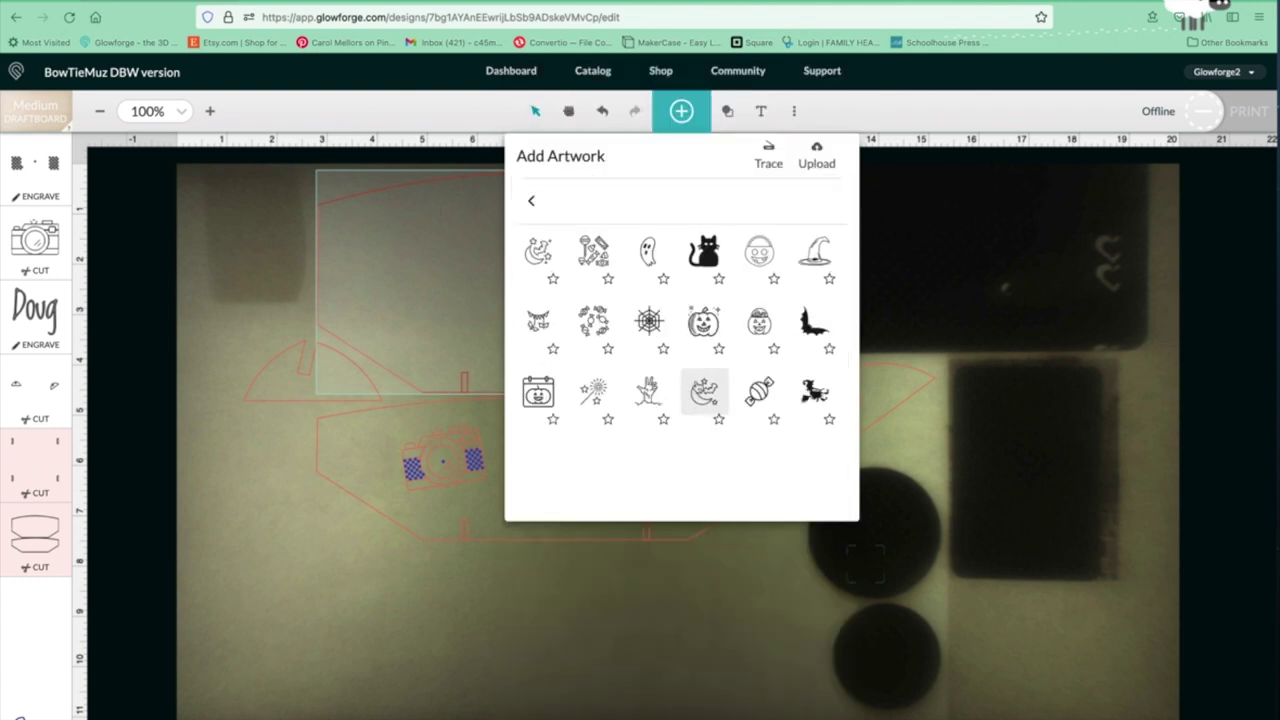
click(531, 200)
click(816, 276)
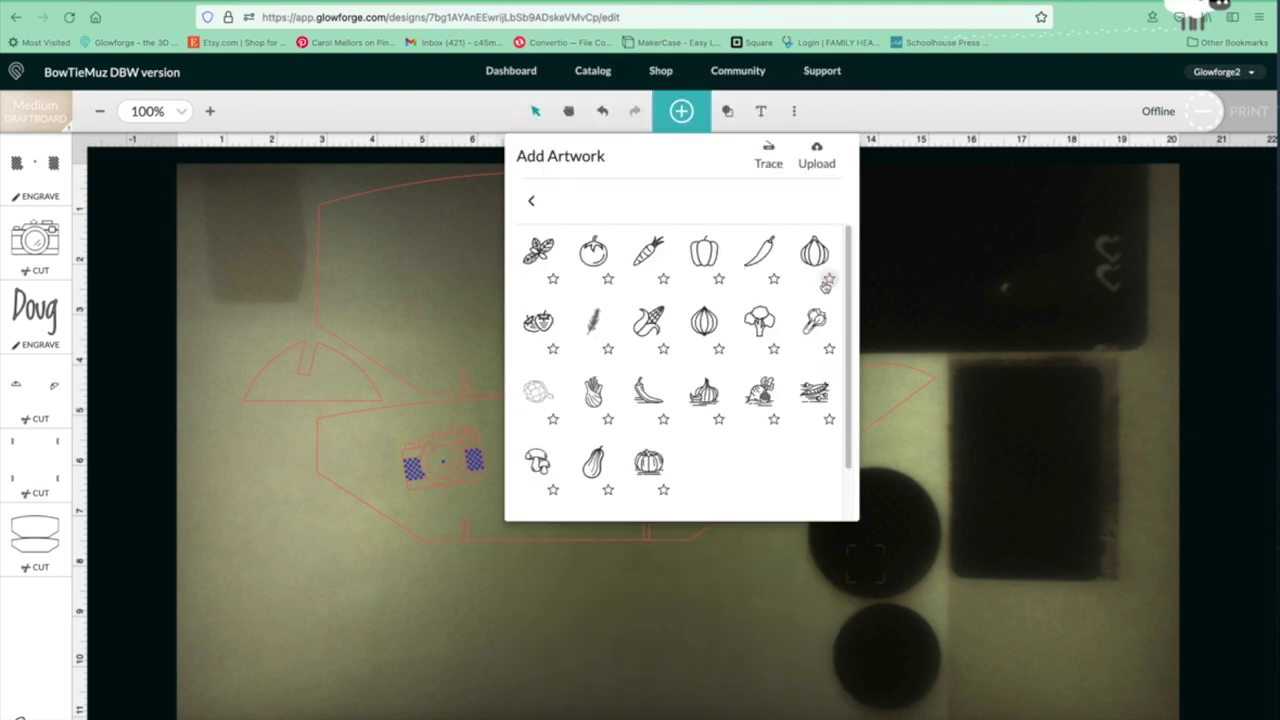
click(545, 332)
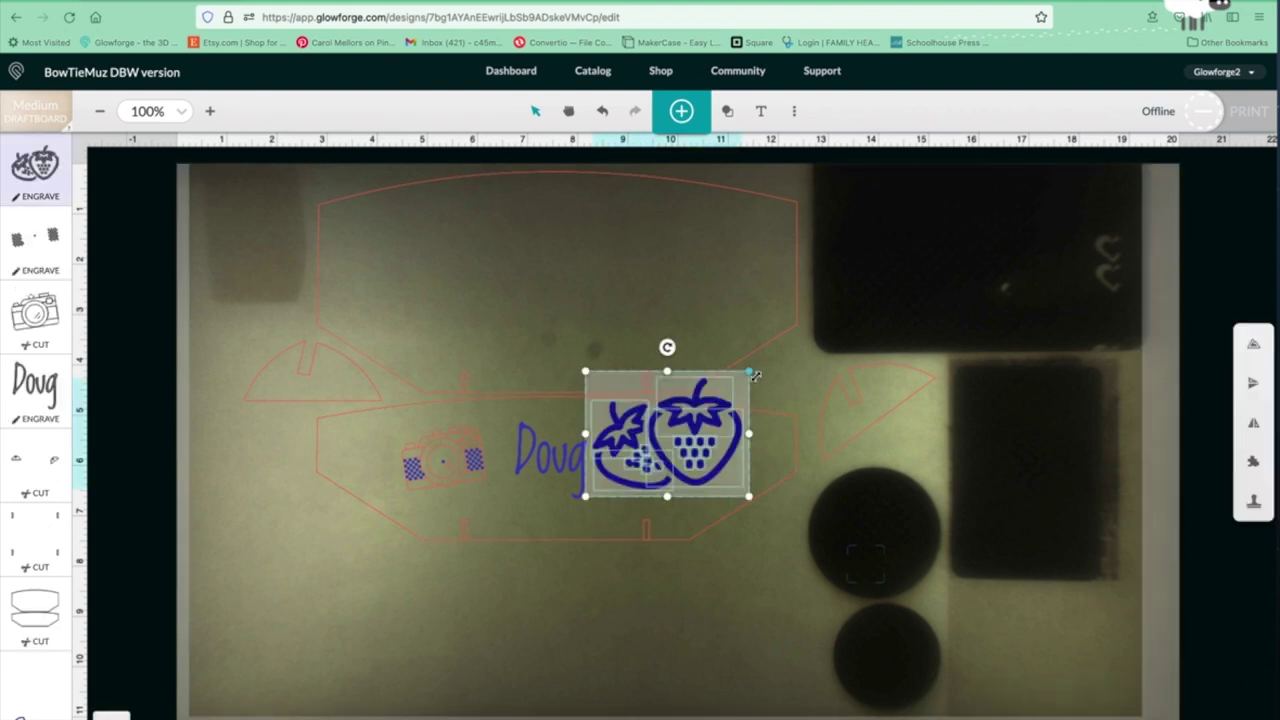
Shrink the strawberries and place them to the right of Doug.
drag(755, 375, 666, 402)
drag(664, 460, 687, 455)
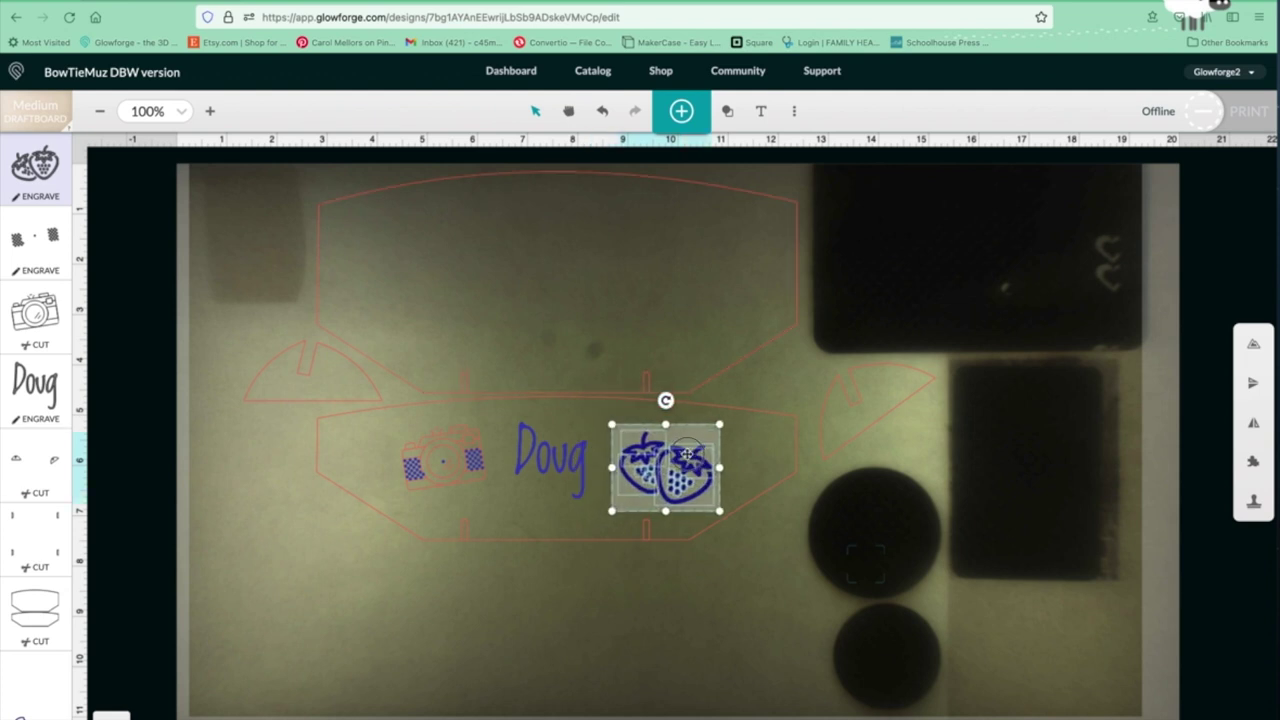
drag(720, 511, 709, 508)
click(766, 600)
click(645, 462)
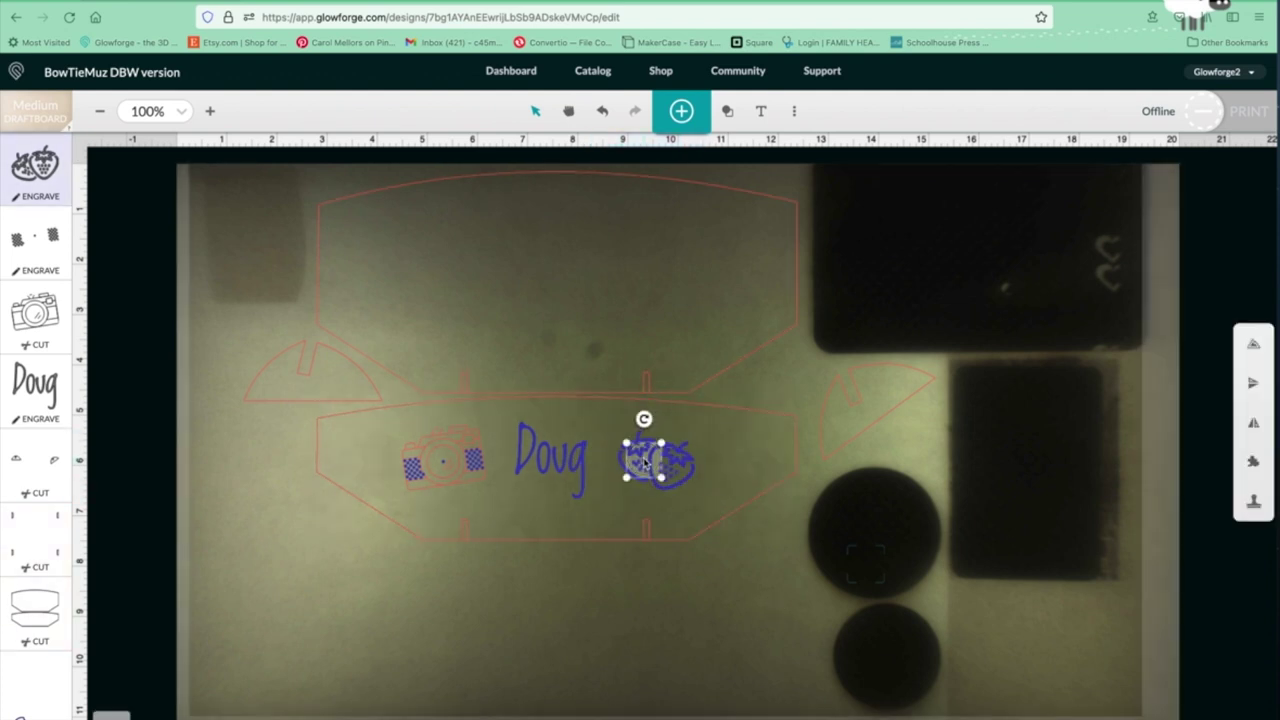
click(614, 593)
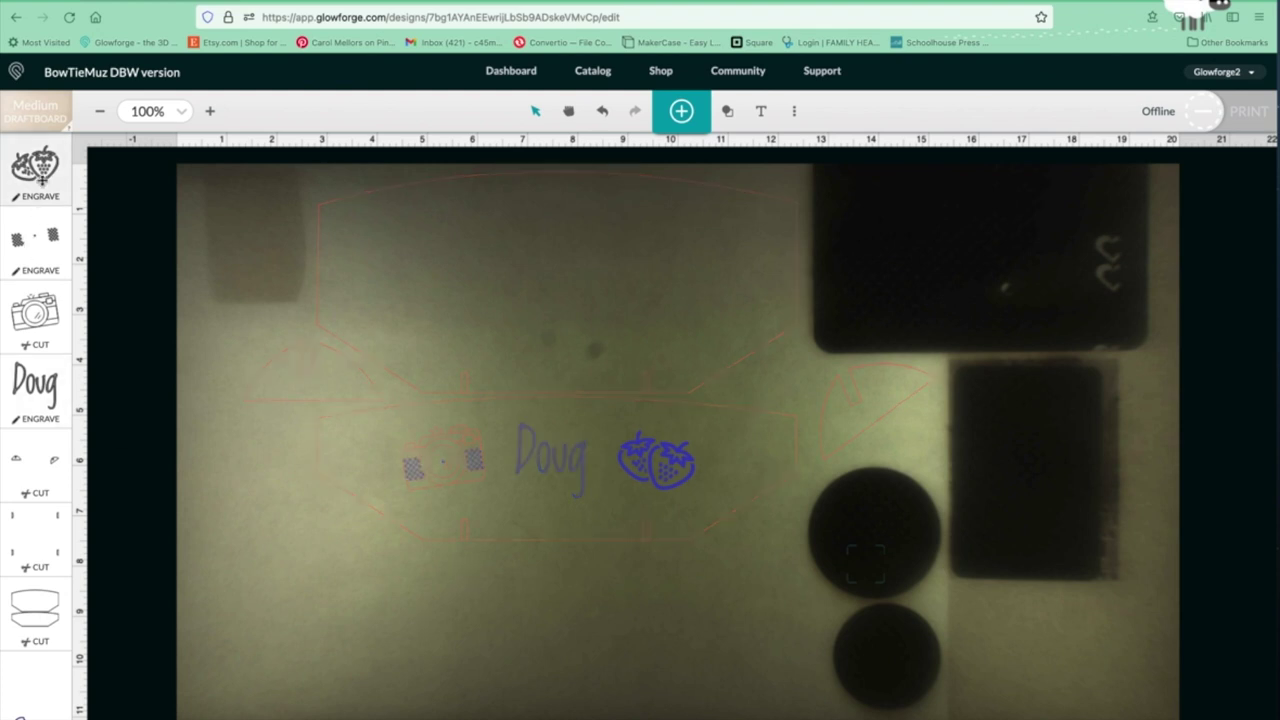
Keep Medium Draftboard and review the strawberries, camera and dotted pattern settings.
click(34, 115)
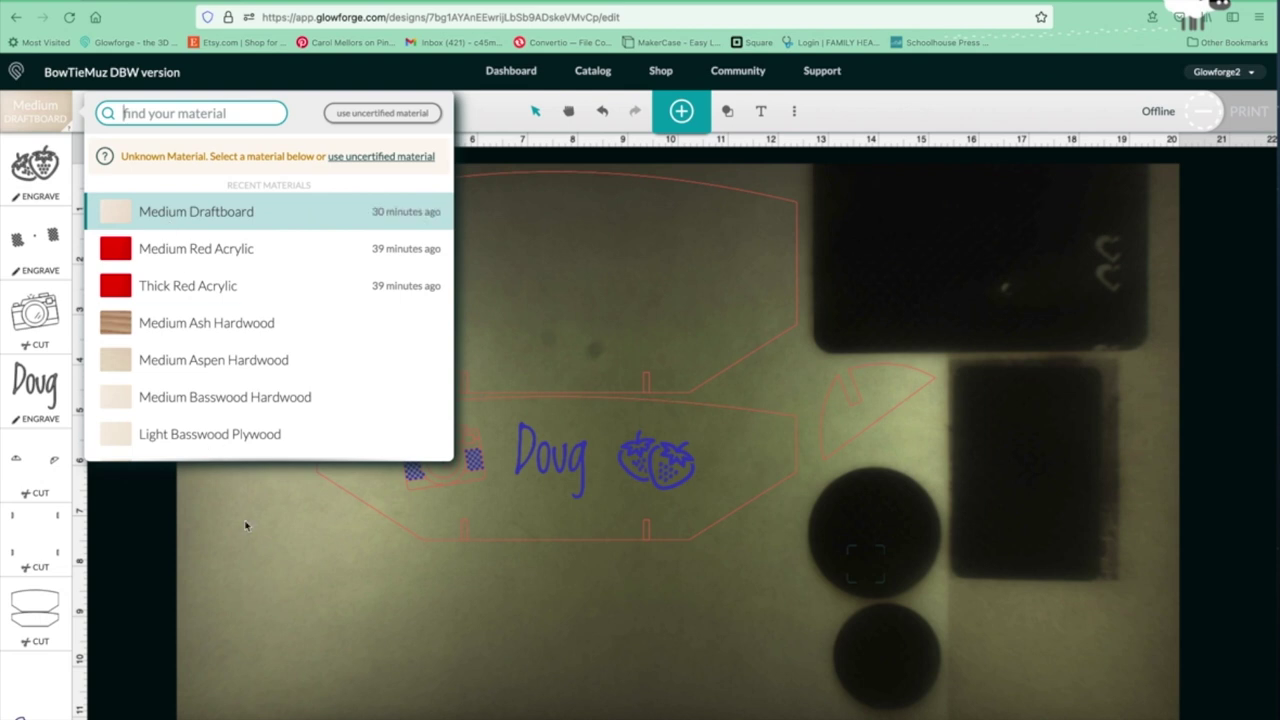
click(220, 477)
click(45, 170)
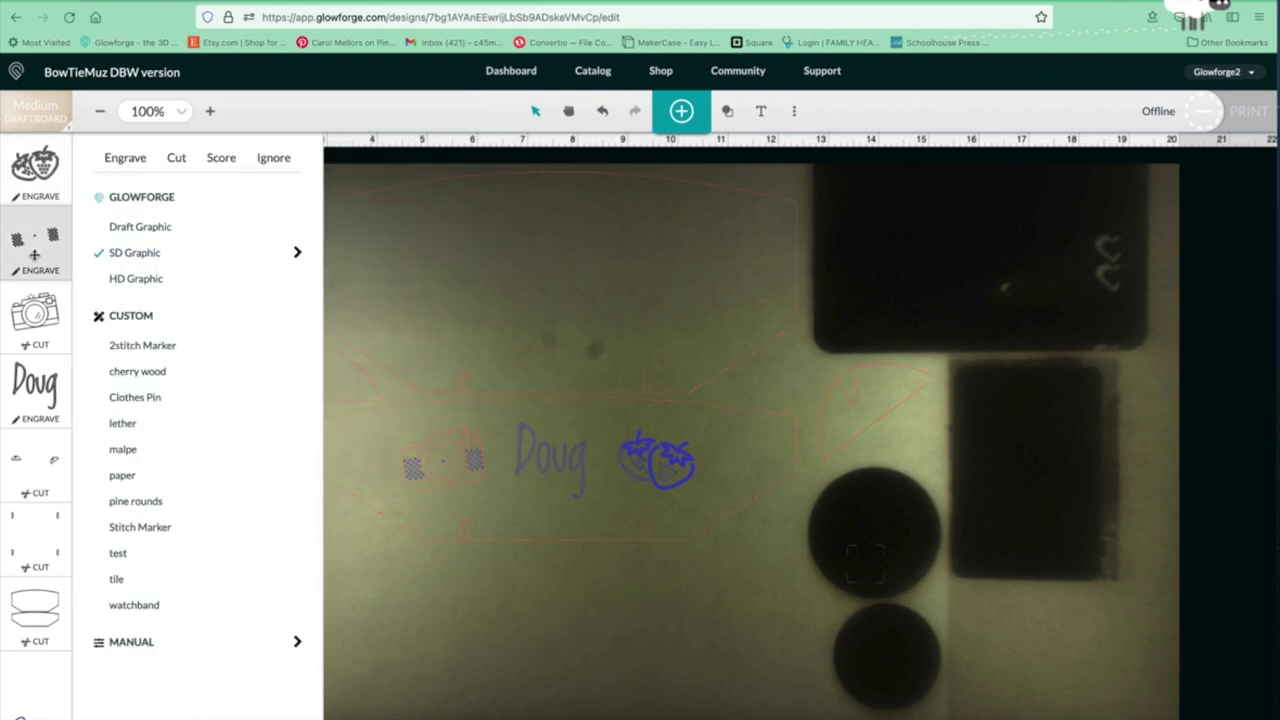
click(45, 328)
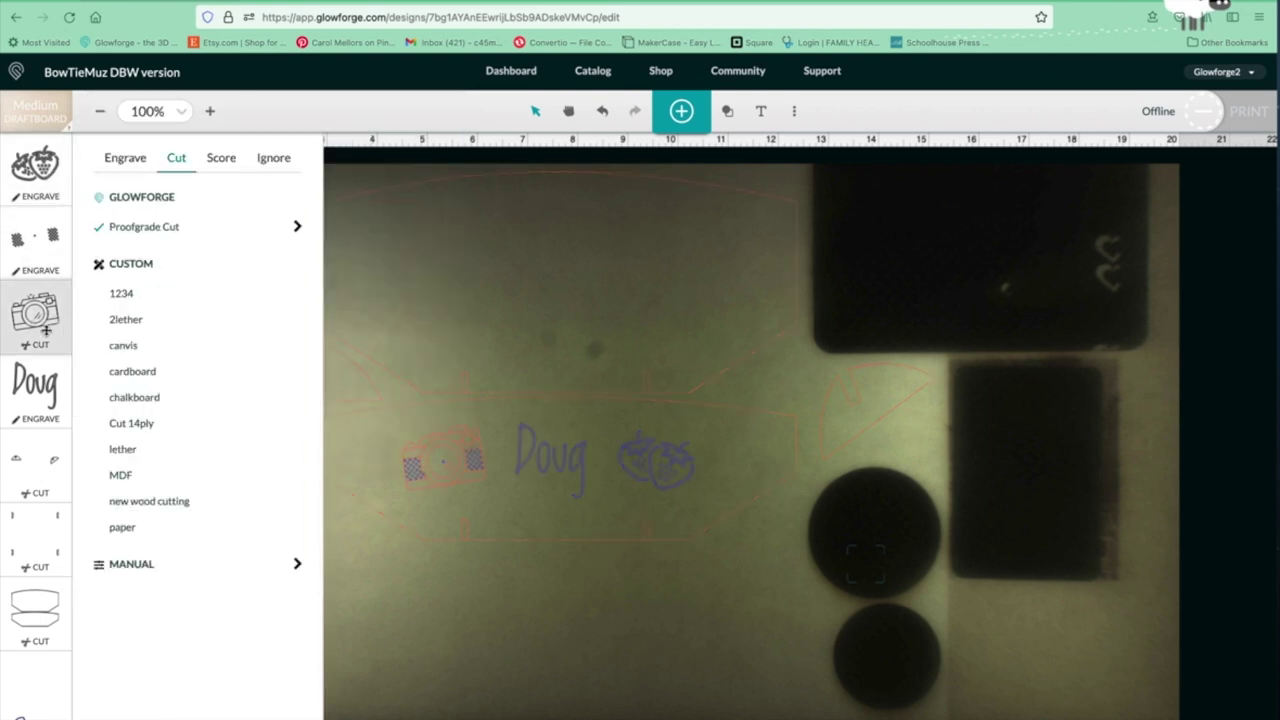
click(35, 240)
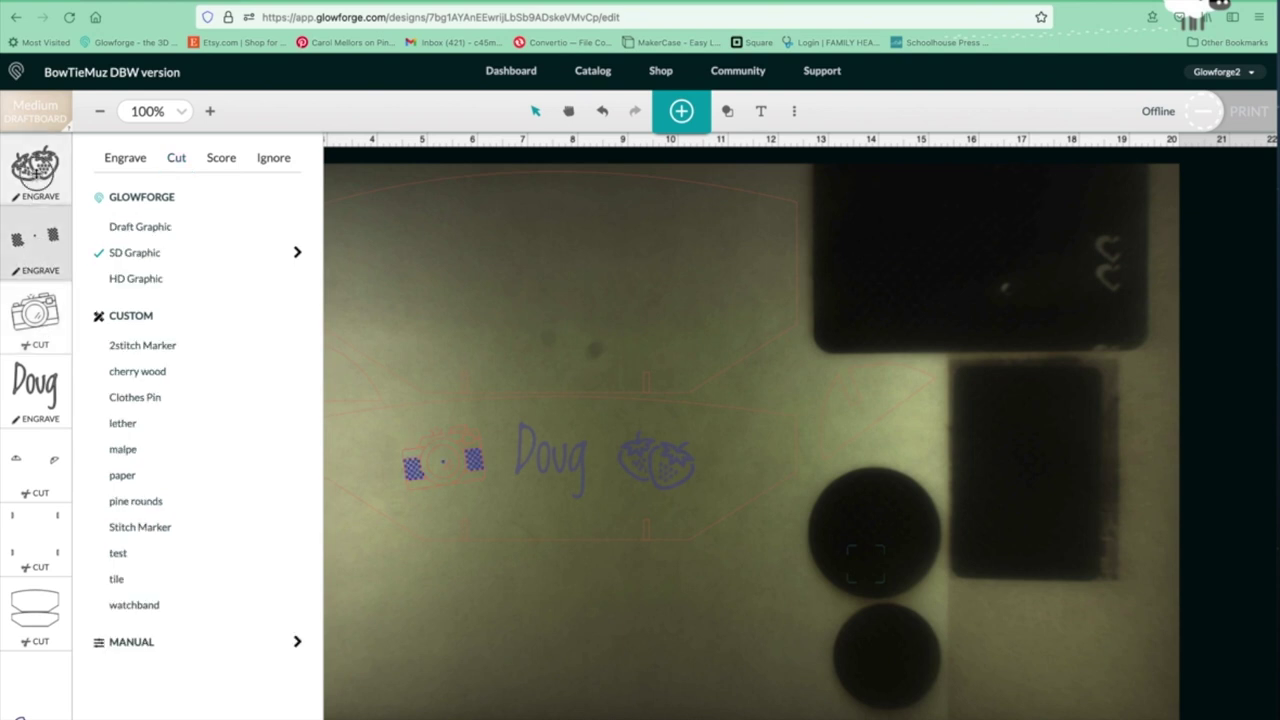
click(36, 172)
click(44, 240)
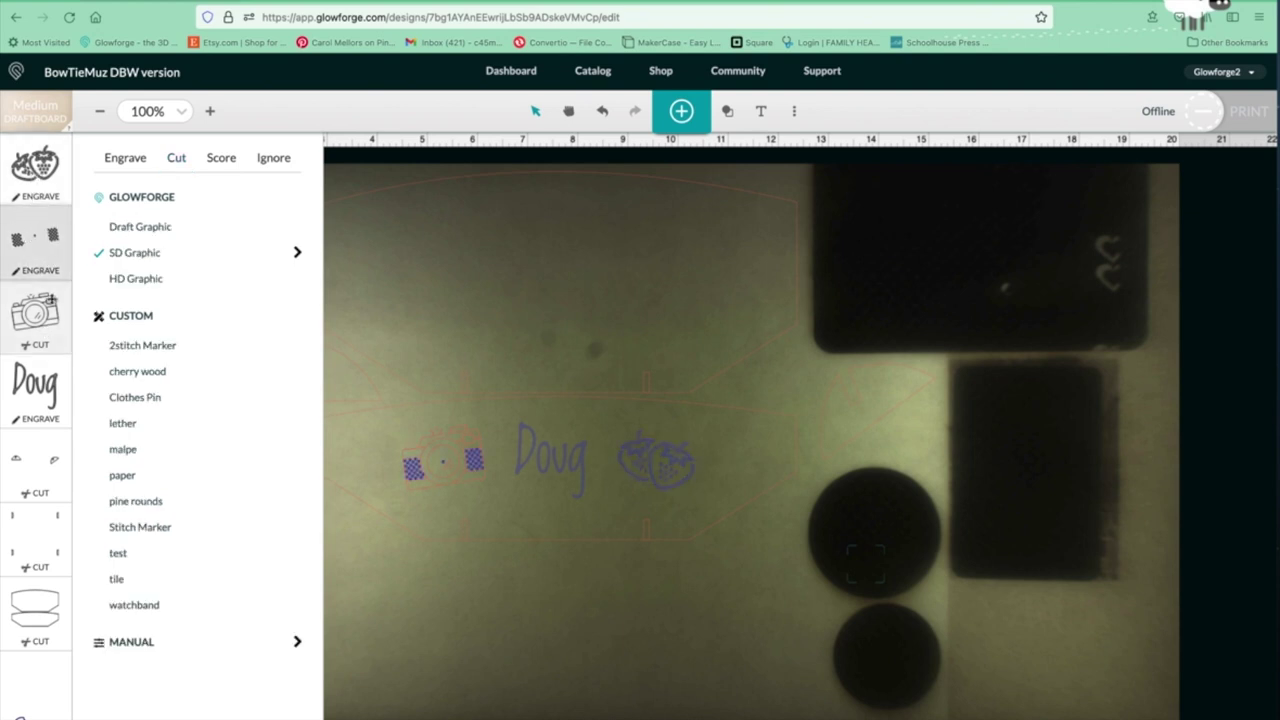
click(48, 300)
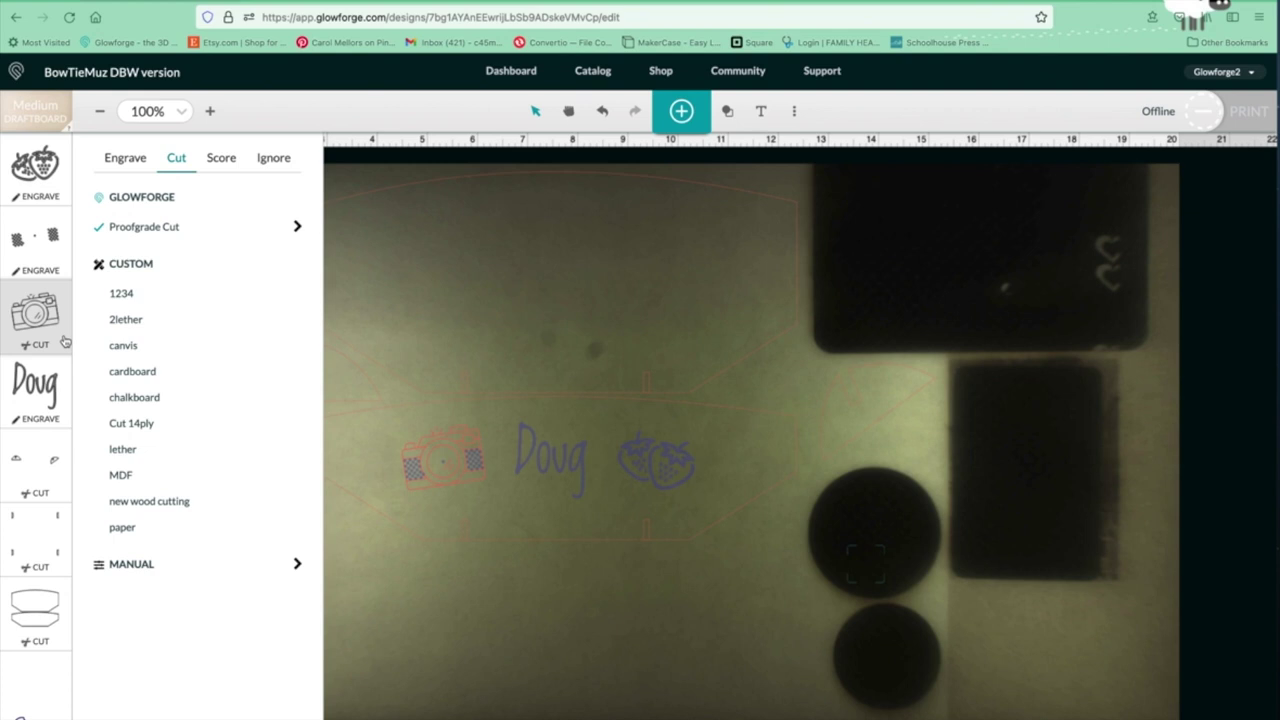
Switch the camera from Cut to Score and recheck the other engrave settings.
click(214, 168)
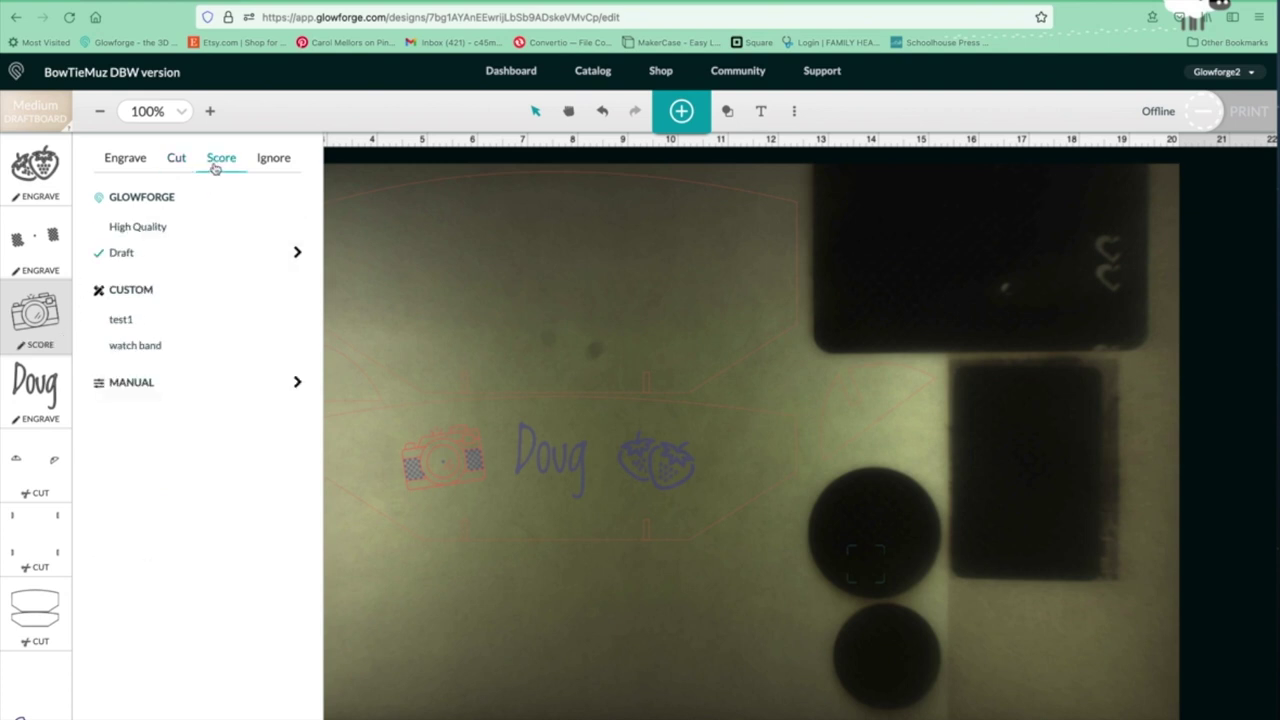
click(26, 382)
click(28, 330)
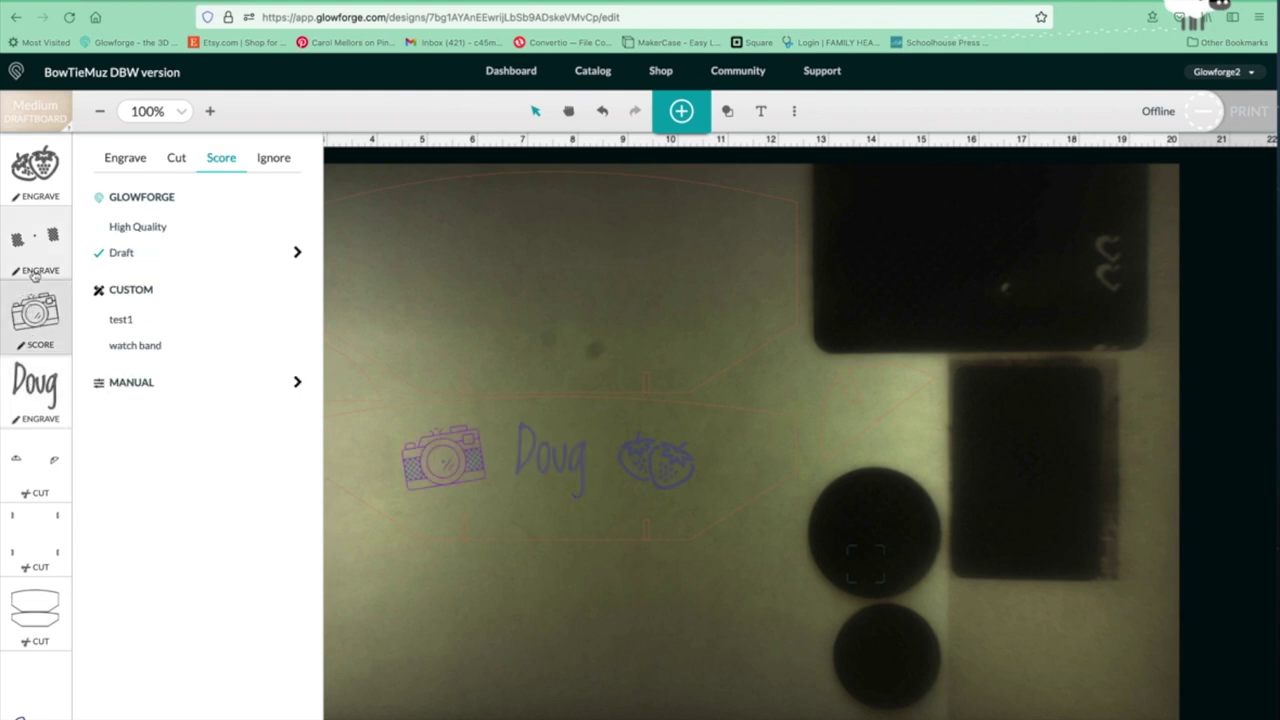
click(34, 276)
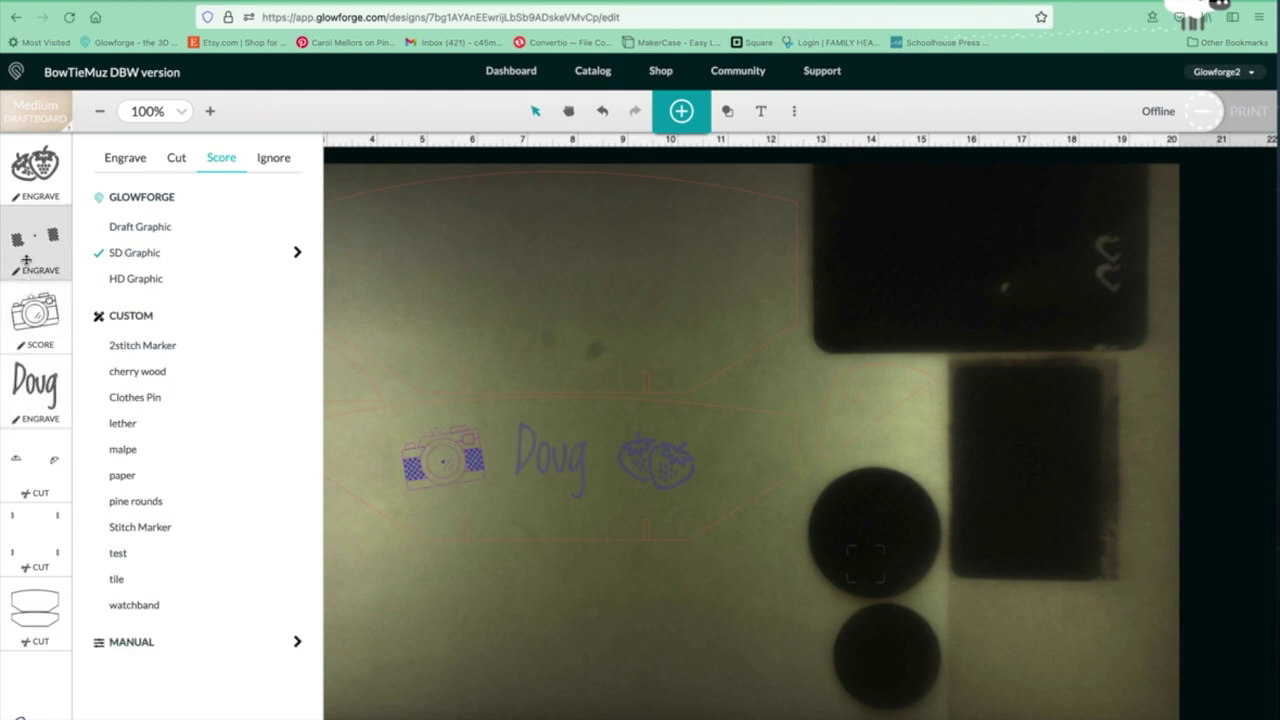
click(28, 198)
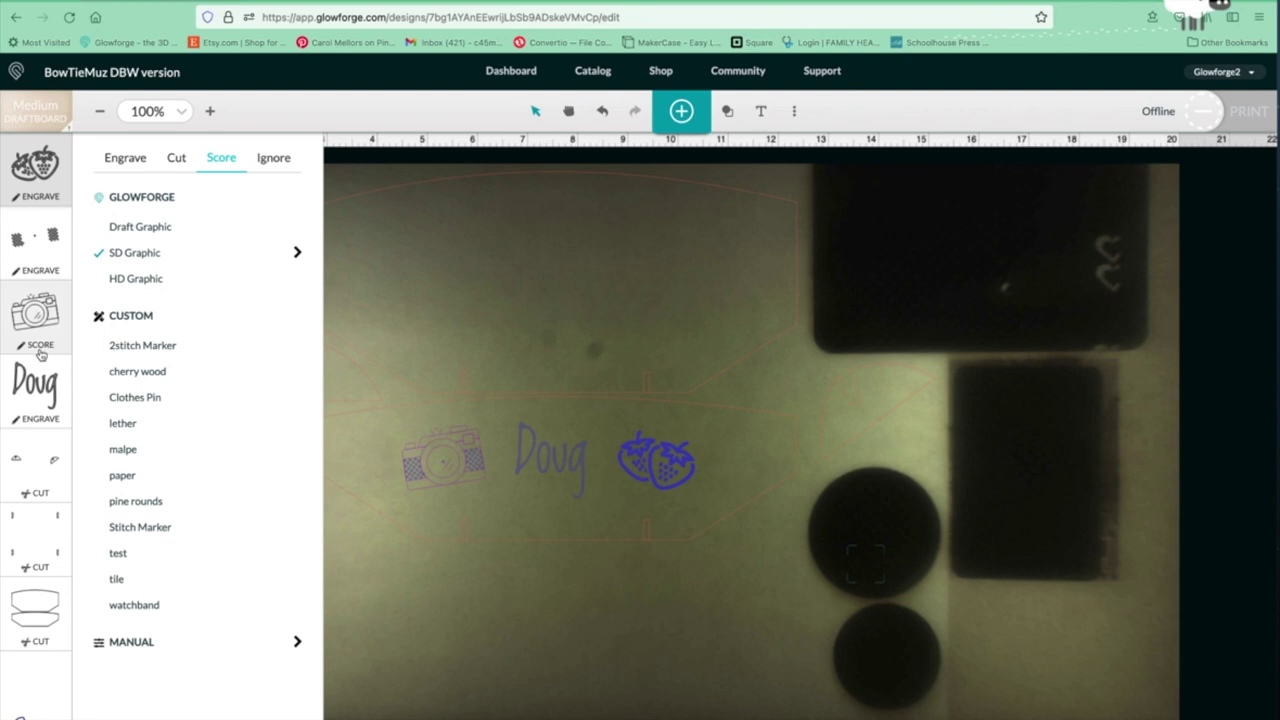
click(36, 316)
Confirm Doug engraves and the two pieces and box outline cut, then close settings.
click(34, 388)
click(33, 475)
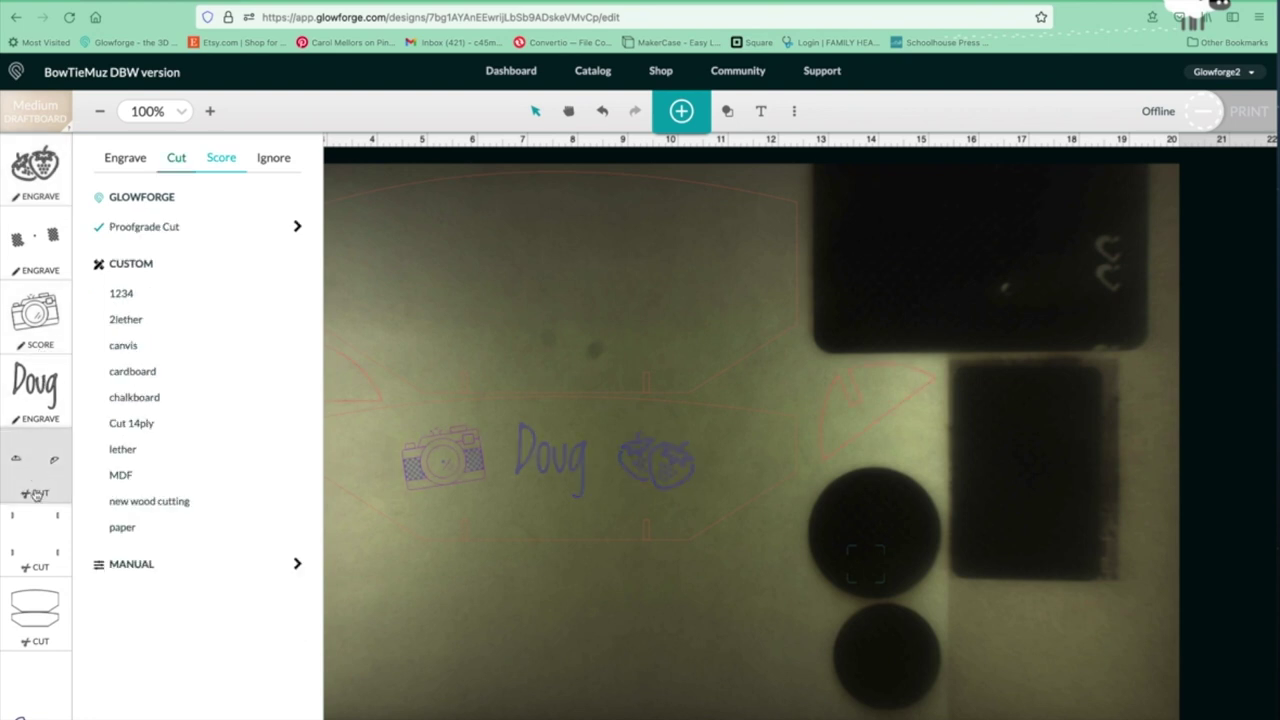
click(33, 535)
click(43, 605)
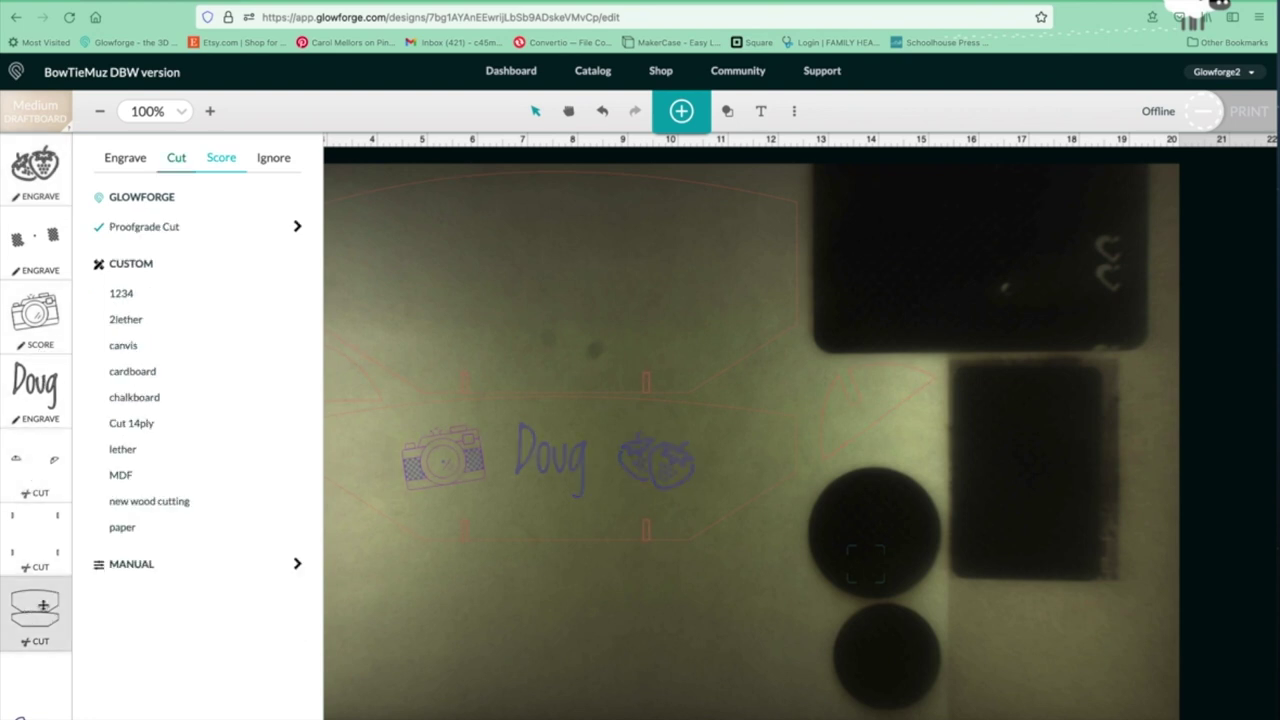
click(452, 663)
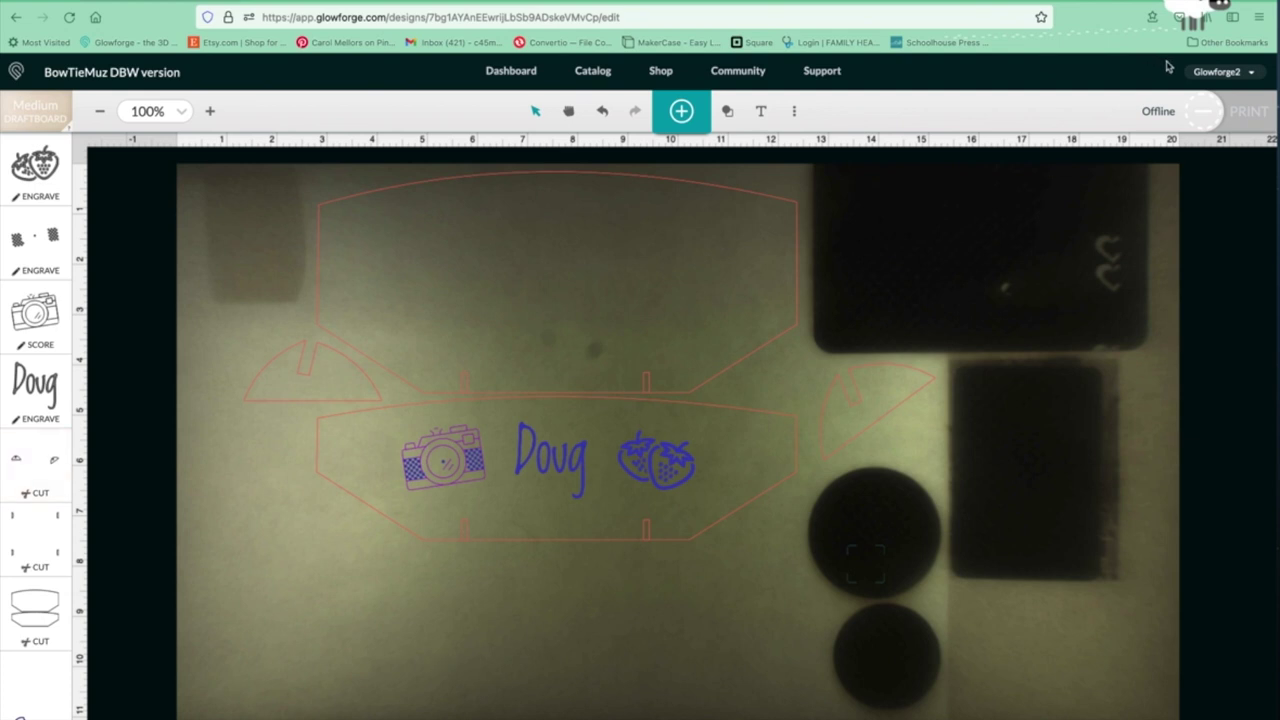
mouse_move(1201, 110)
click(794, 115)
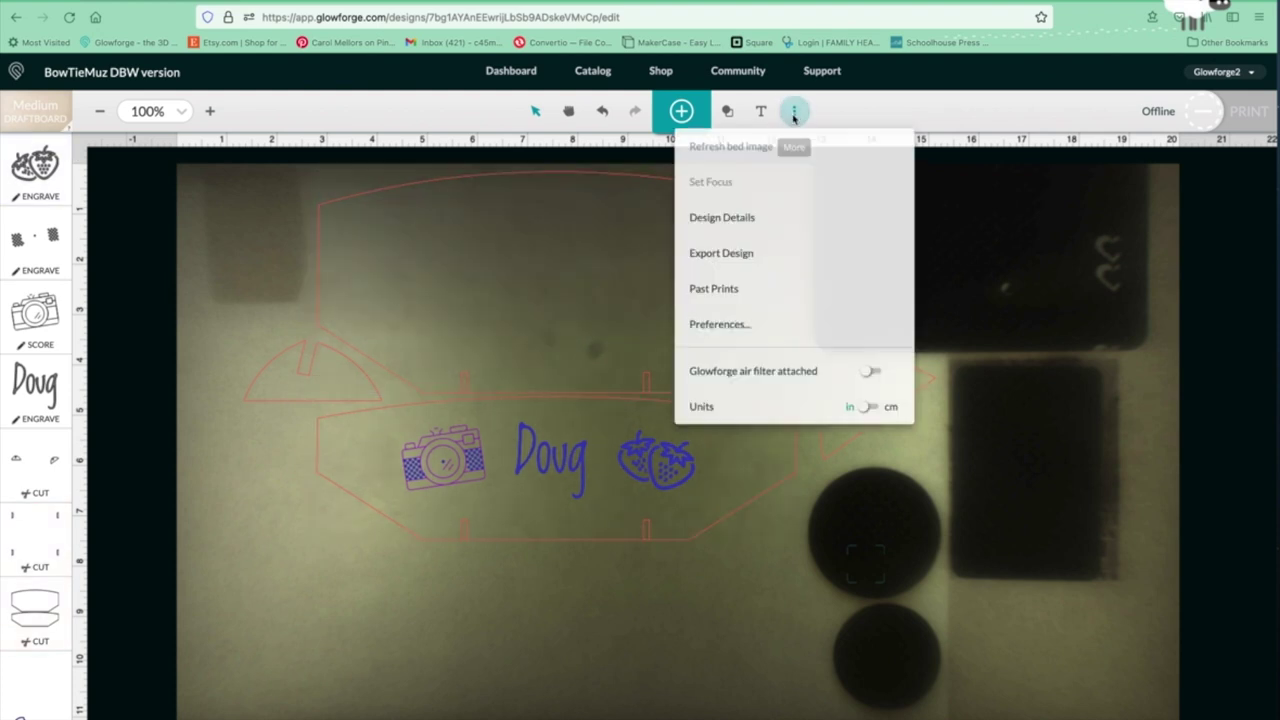
click(986, 213)
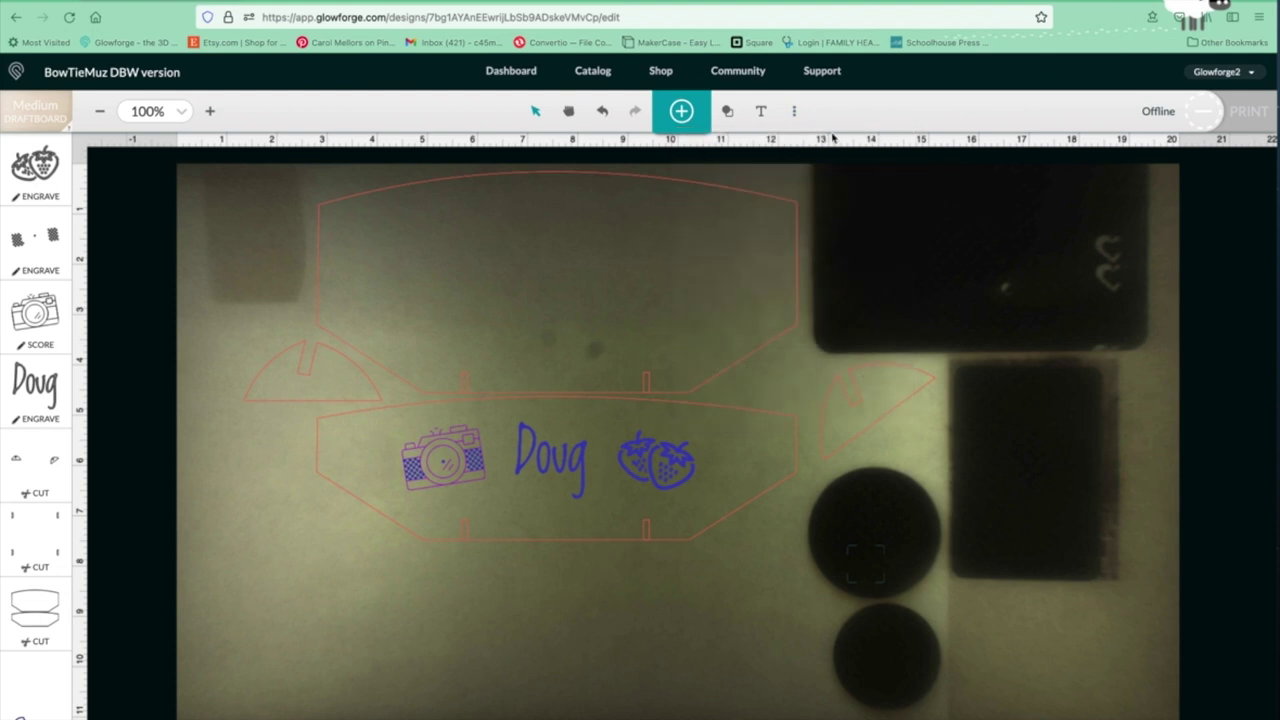